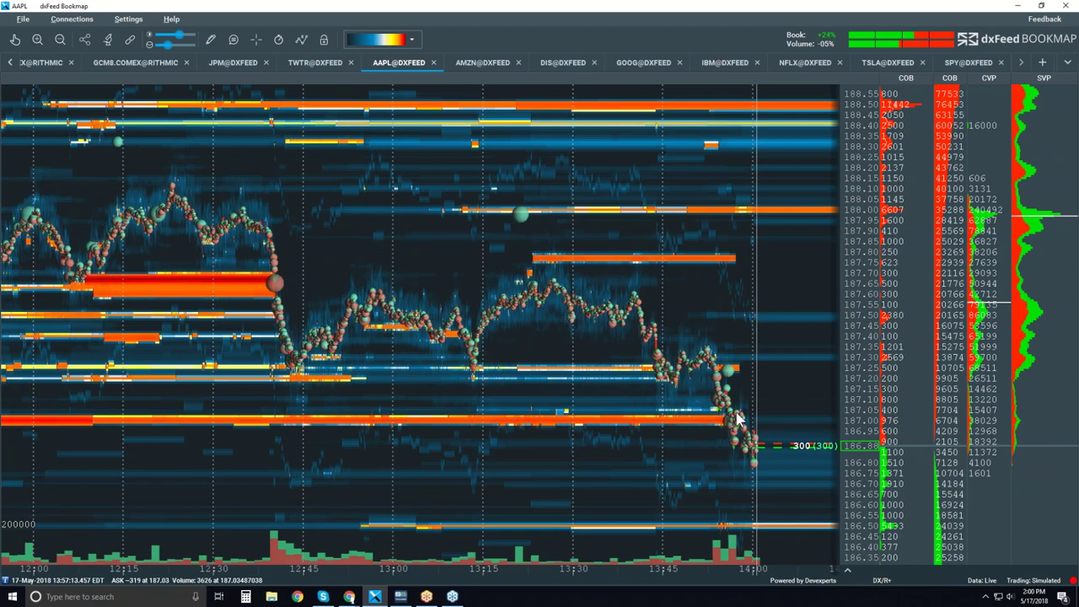
- Zoom the AAPL@DXFEED heatmap in and back out until the time axis spans 13:30–14:00
{"action": "scroll", "coordinate": [724, 381], "scroll_direction": "up", "scroll_amount": 2}
{"action": "scroll", "coordinate": [724, 381], "scroll_direction": "up", "scroll_amount": 2}
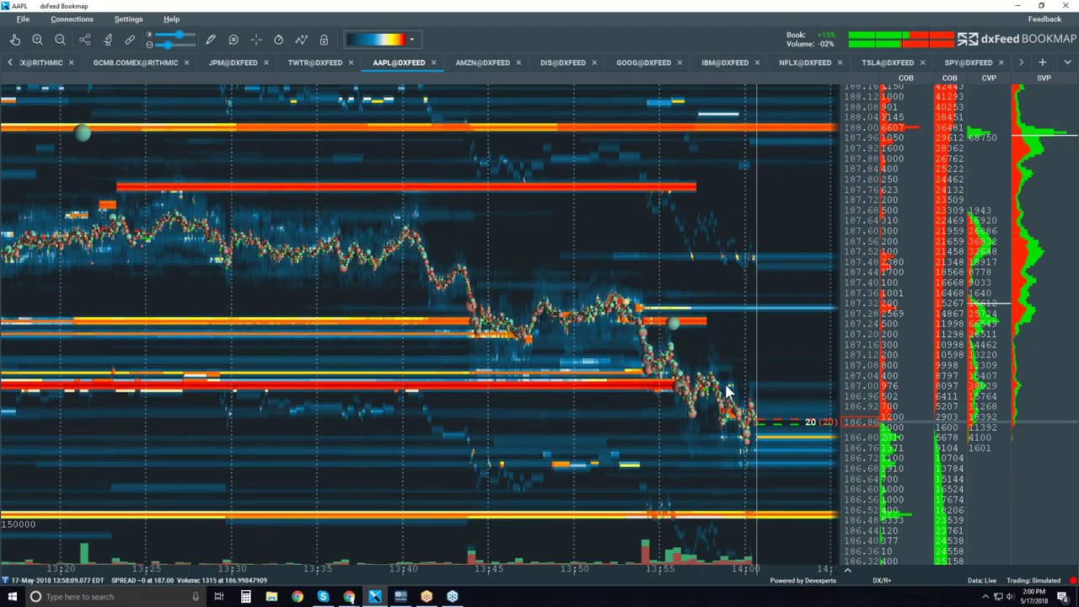
{"action": "scroll", "coordinate": [727, 388], "scroll_direction": "up", "scroll_amount": 1}
{"action": "scroll", "coordinate": [731, 384], "scroll_direction": "up", "scroll_amount": 1}
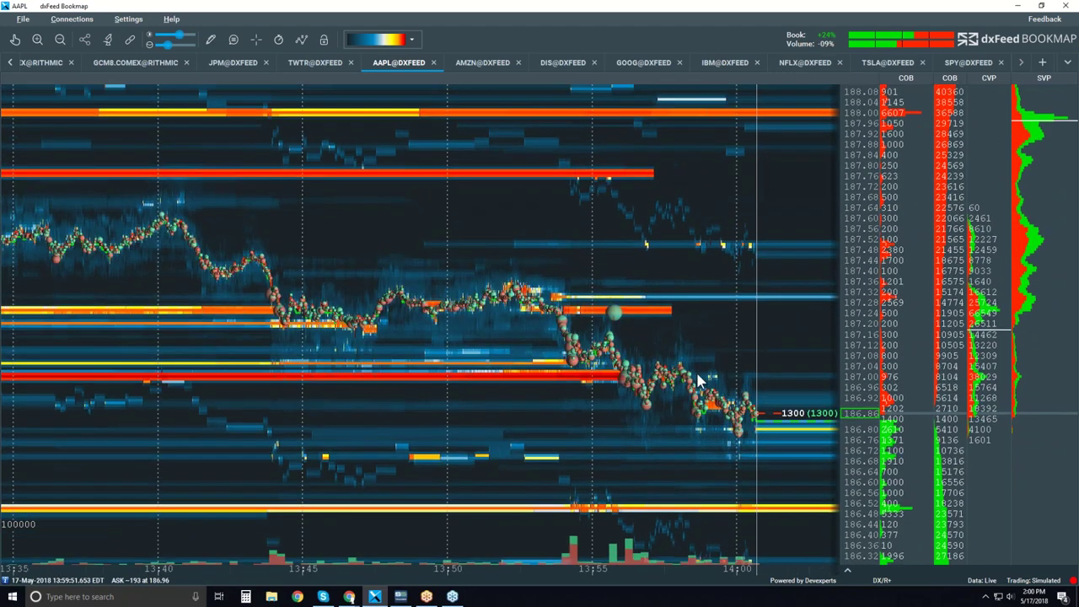
{"action": "scroll", "coordinate": [672, 384], "scroll_direction": "up", "scroll_amount": 1}
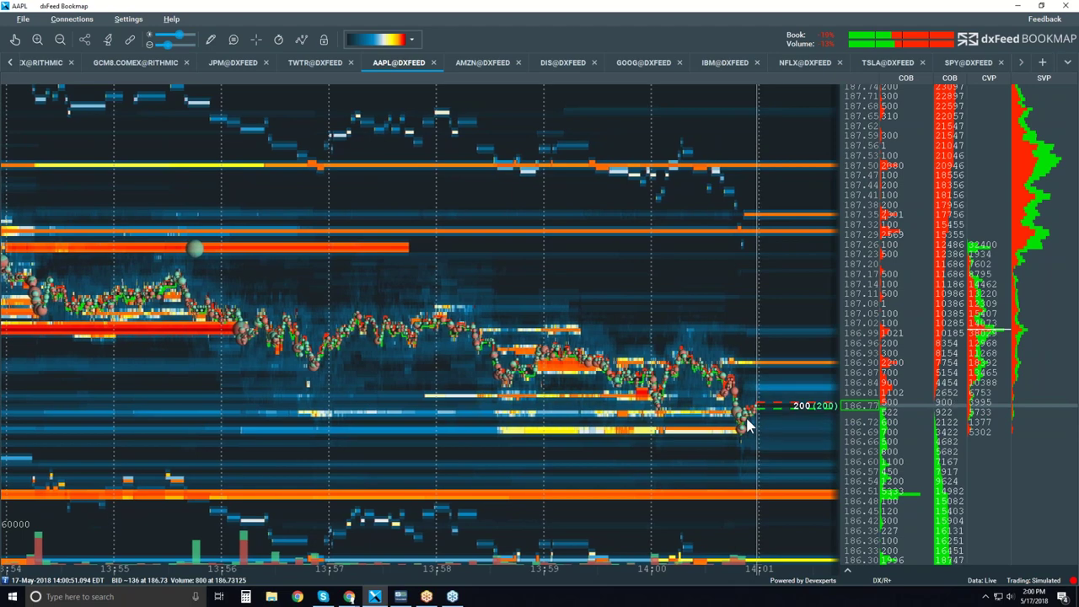
{"action": "scroll", "coordinate": [747, 426], "scroll_direction": "down", "scroll_amount": 2}
{"action": "scroll", "coordinate": [758, 421], "scroll_direction": "down", "scroll_amount": 2}
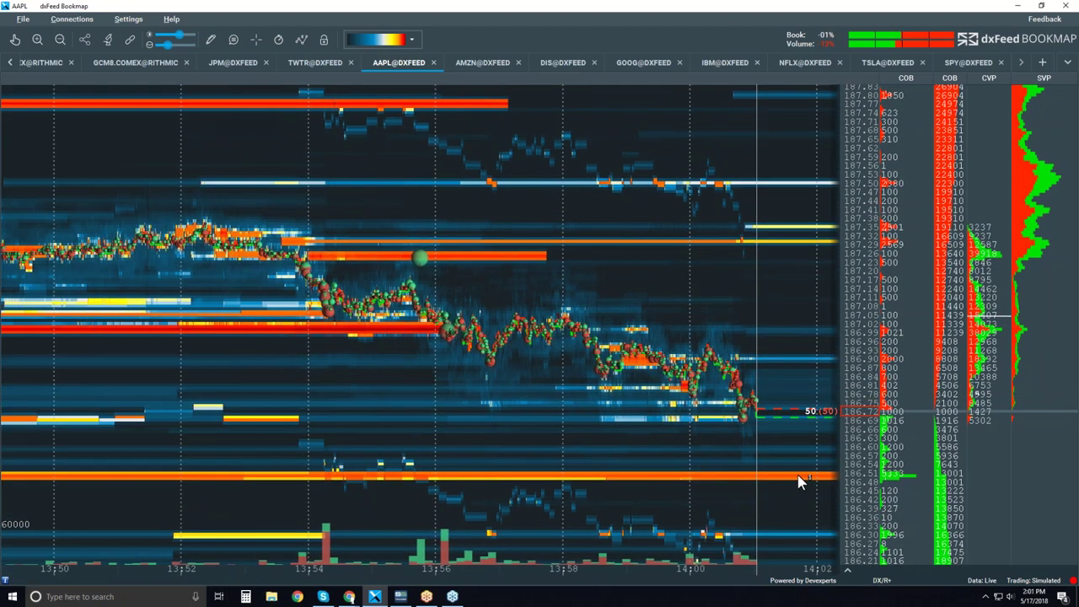
{"action": "scroll", "coordinate": [658, 305], "scroll_direction": "down", "scroll_amount": 2}
{"action": "scroll", "coordinate": [657, 301], "scroll_direction": "down", "scroll_amount": 3}
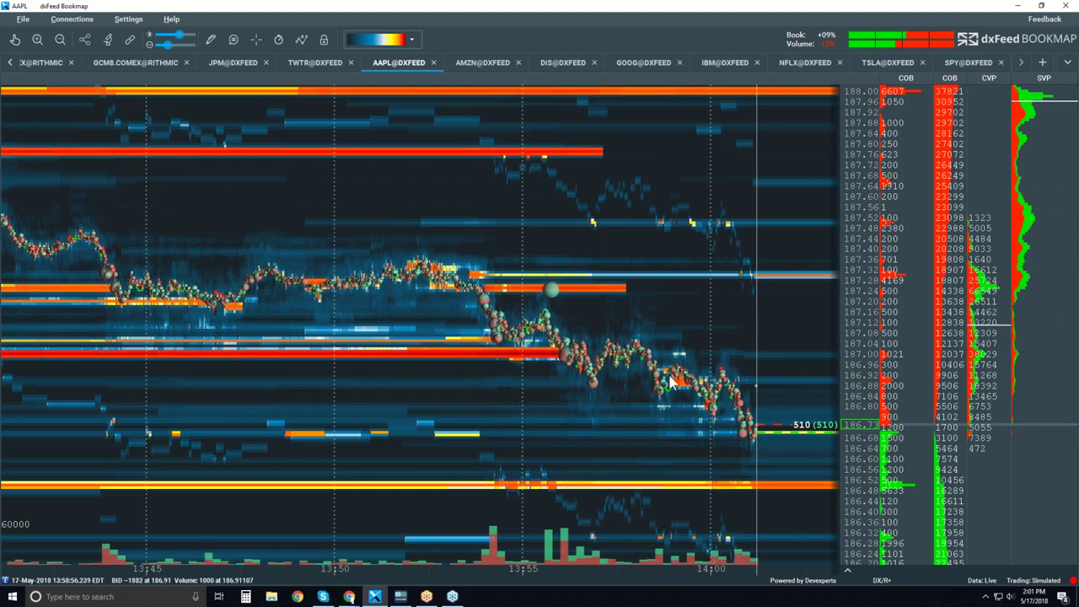
{"action": "scroll", "coordinate": [681, 322], "scroll_direction": "down", "scroll_amount": 2}
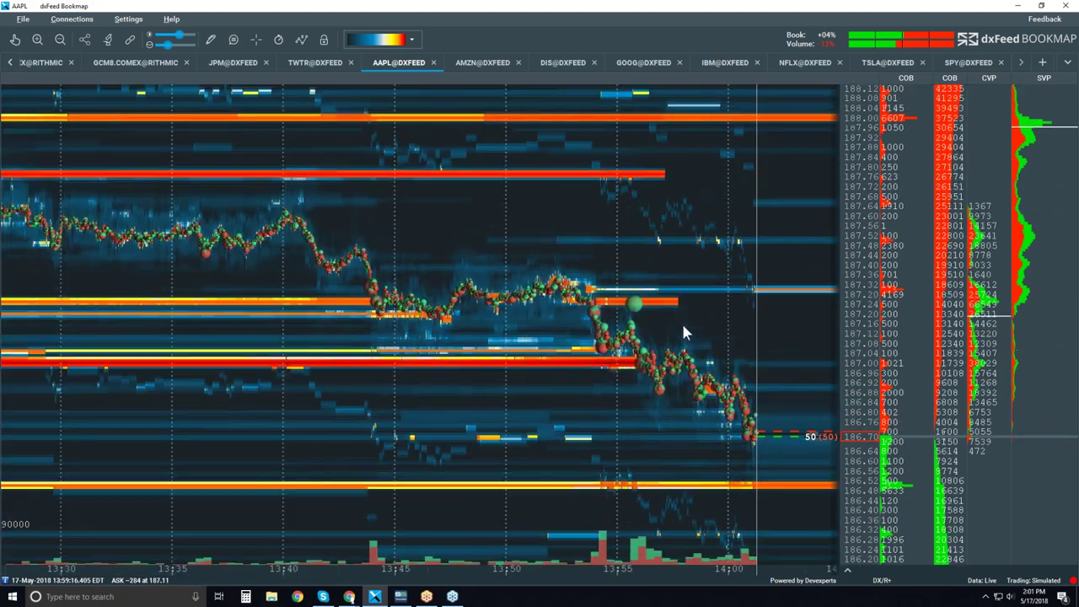
- Open the CVD indicator pane below the heatmap and drag its divider up to enlarge it
{"action": "left_click", "coordinate": [848, 570]}
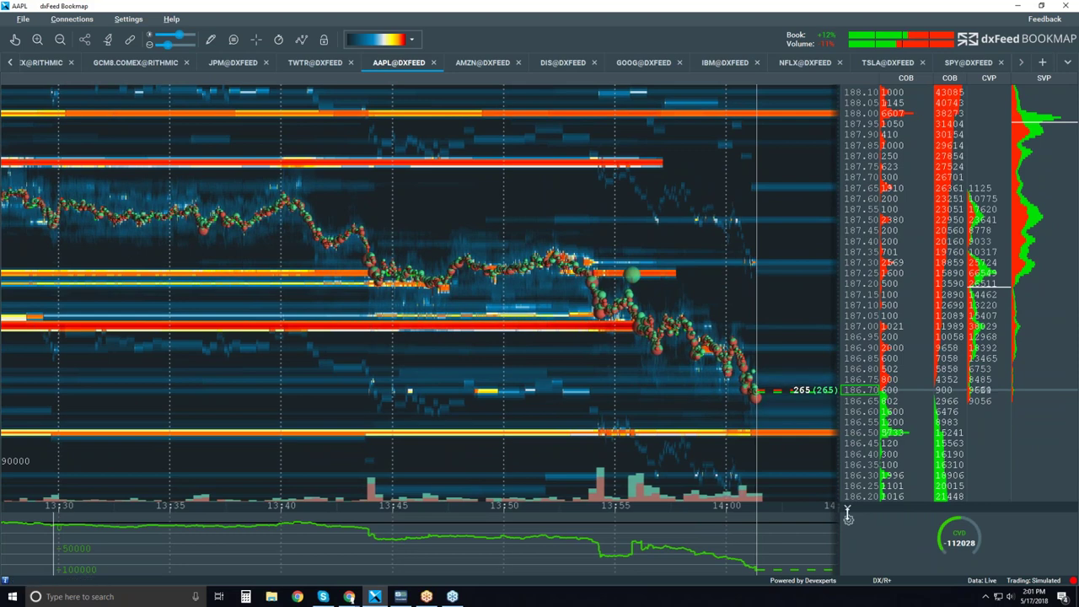
{"action": "left_click_drag", "start_coordinate": [863, 513], "coordinate": [863, 462]}
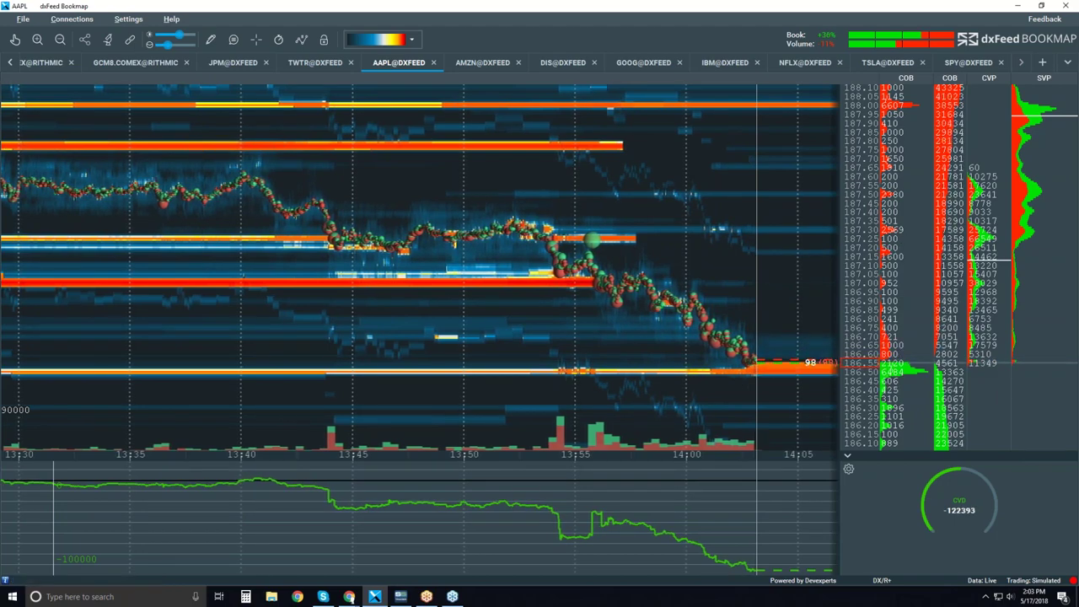
- Zoom in and back out on the AAPL heatmap to review recent price action
{"action": "scroll", "coordinate": [739, 303], "scroll_direction": "up", "scroll_amount": 3}
{"action": "scroll", "coordinate": [877, 403], "scroll_direction": "up", "scroll_amount": 2}
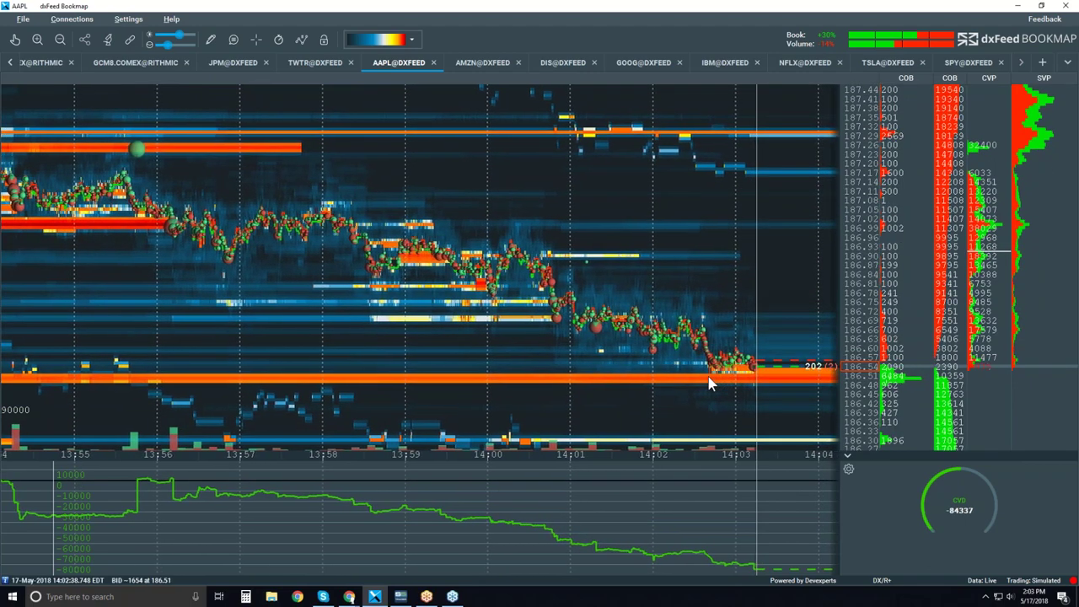
{"action": "scroll", "coordinate": [711, 380], "scroll_direction": "up", "scroll_amount": 2}
{"action": "scroll", "coordinate": [736, 403], "scroll_direction": "up", "scroll_amount": 3}
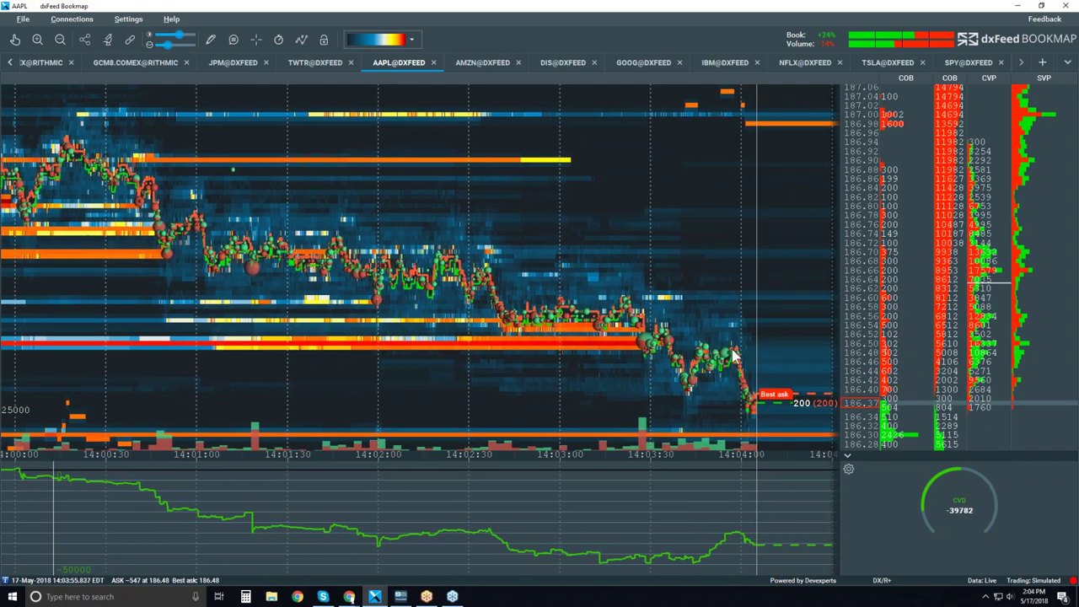
{"action": "scroll", "coordinate": [704, 337], "scroll_direction": "down", "scroll_amount": 2}
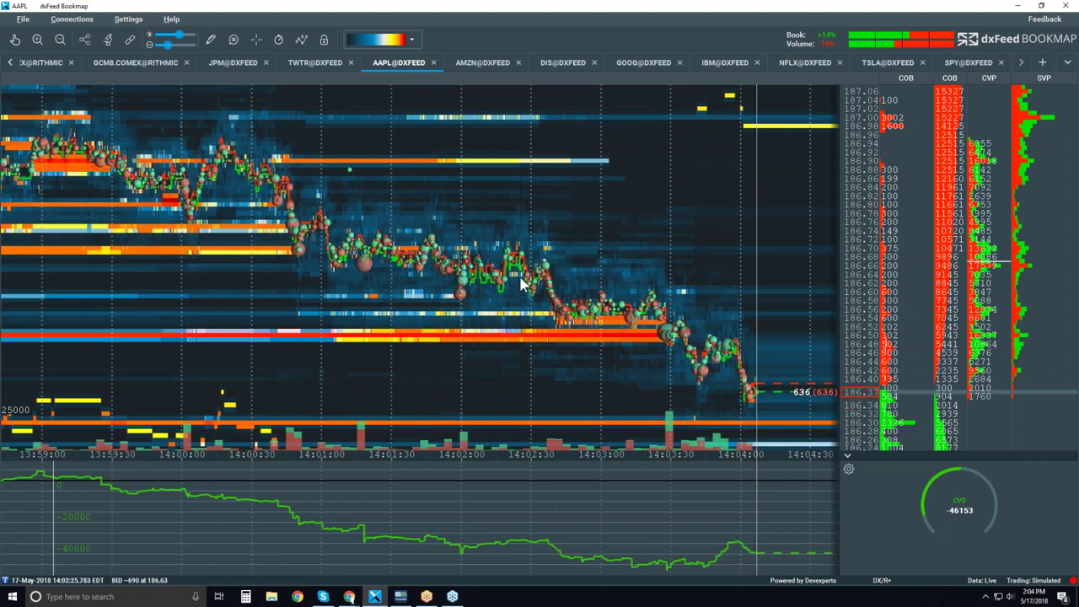
{"action": "scroll", "coordinate": [540, 282], "scroll_direction": "down", "scroll_amount": 1}
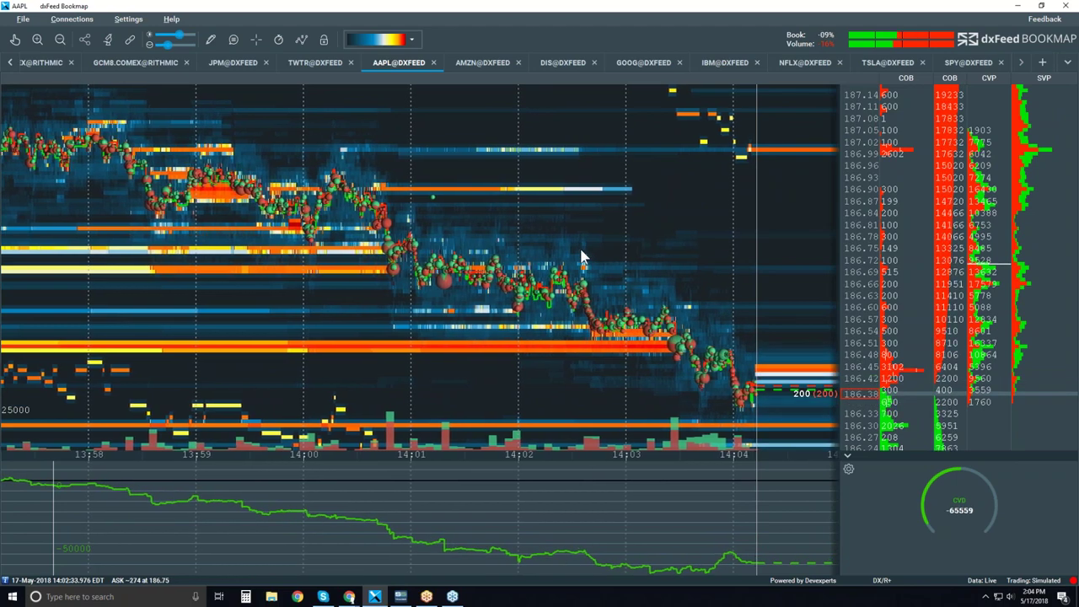
{"action": "scroll", "coordinate": [580, 254], "scroll_direction": "down", "scroll_amount": 1}
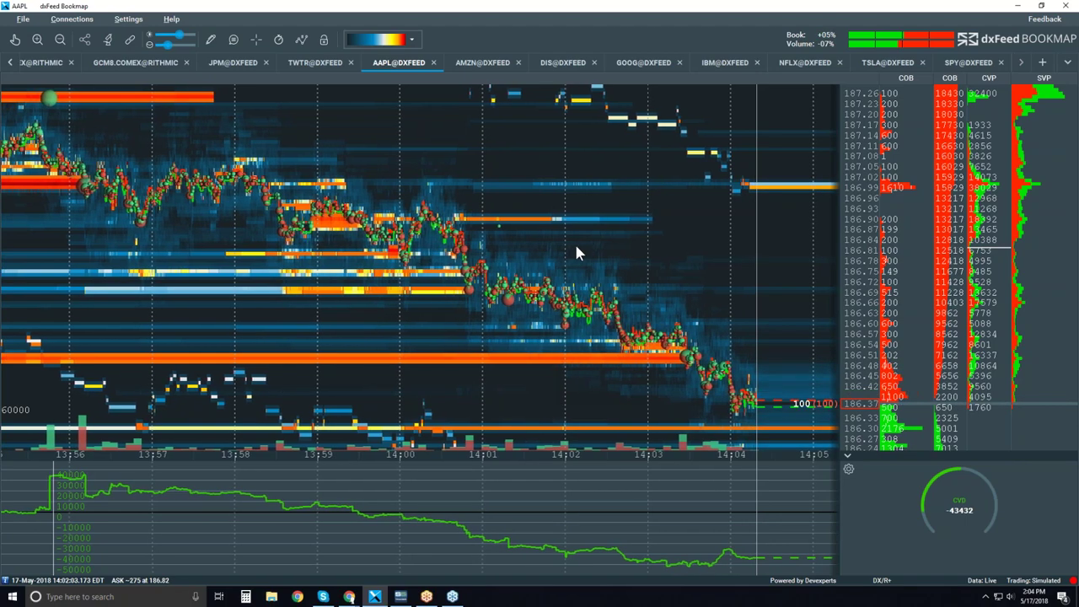
{"action": "scroll", "coordinate": [577, 248], "scroll_direction": "down", "scroll_amount": 1}
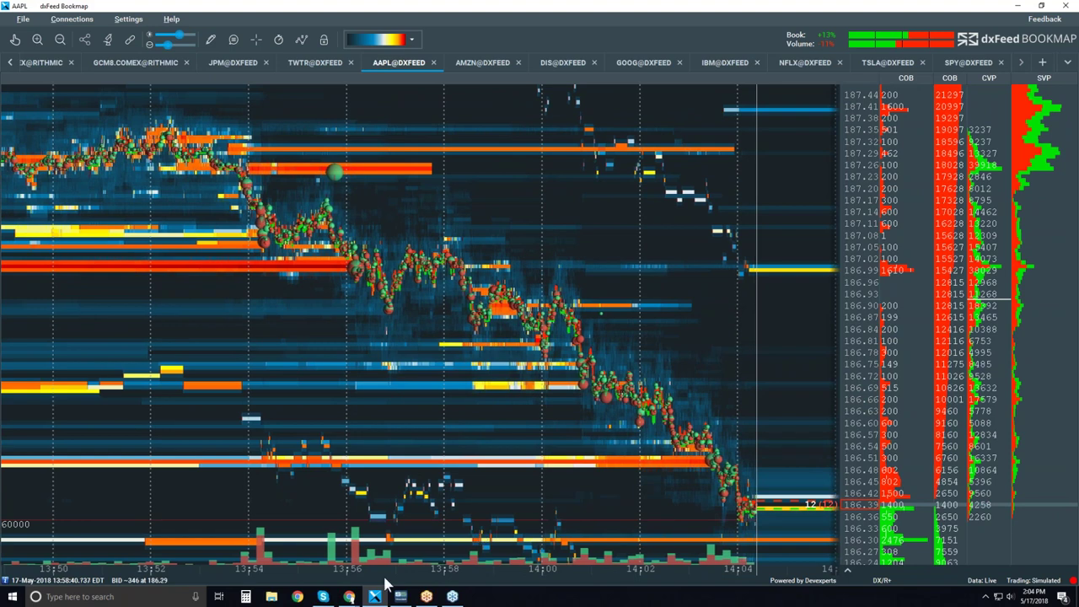
- Switch to the Chrome webinar slides and advance to slide 42, 'How to Get dxFeed Bookmap'
{"action": "mouse_move", "coordinate": [349, 593]}
{"action": "left_click", "coordinate": [392, 563]}
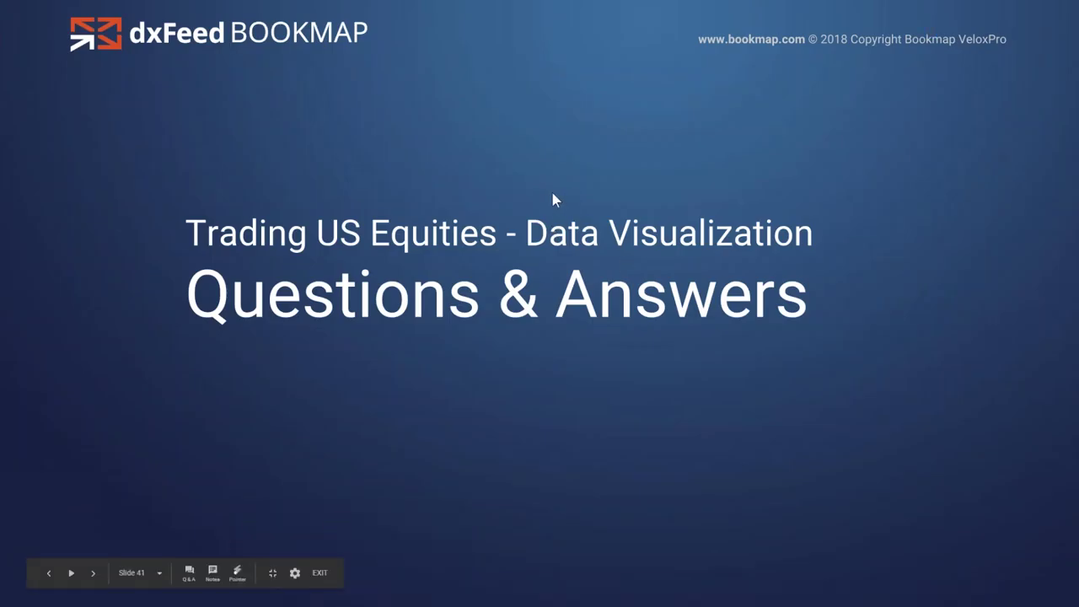
{"action": "key", "text": "Right"}
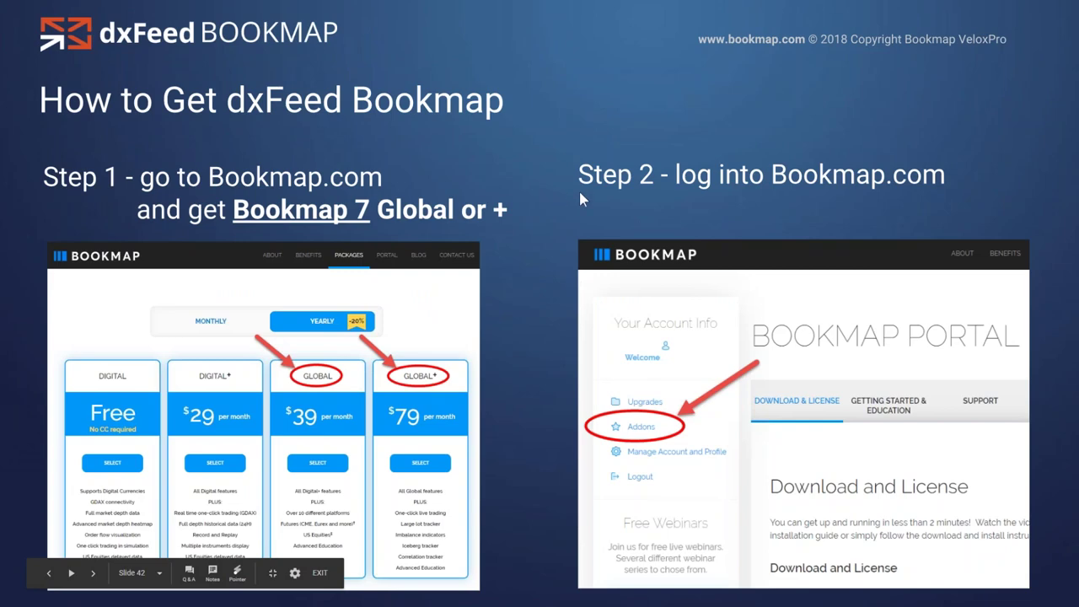
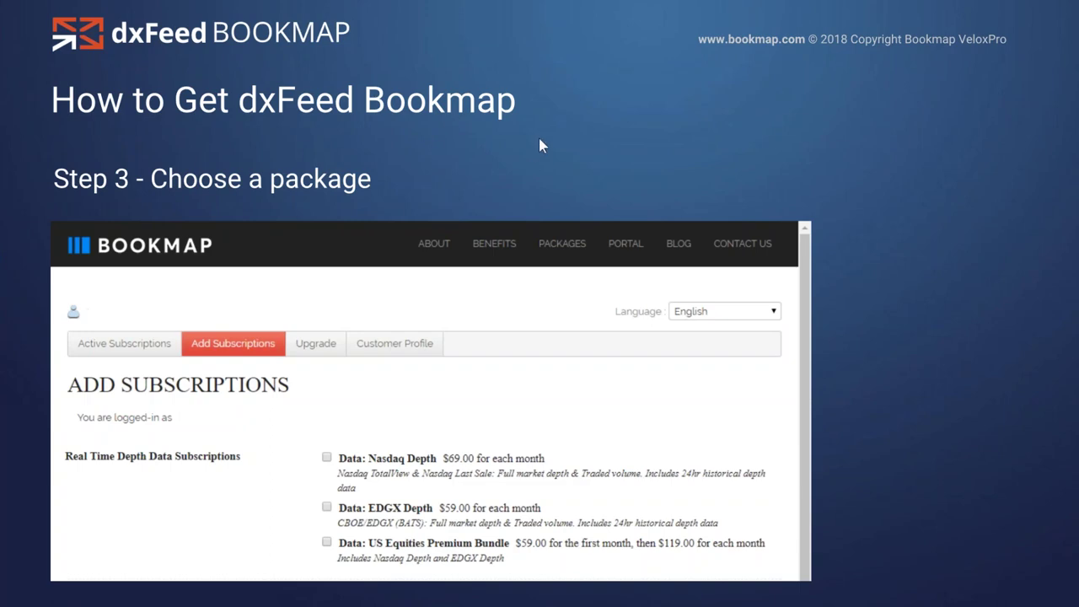
- Exit the full-screen slideshow, leaving the editor on slide 43, 'Step 3 - Choose a package'
{"action": "key", "text": "Escape"}
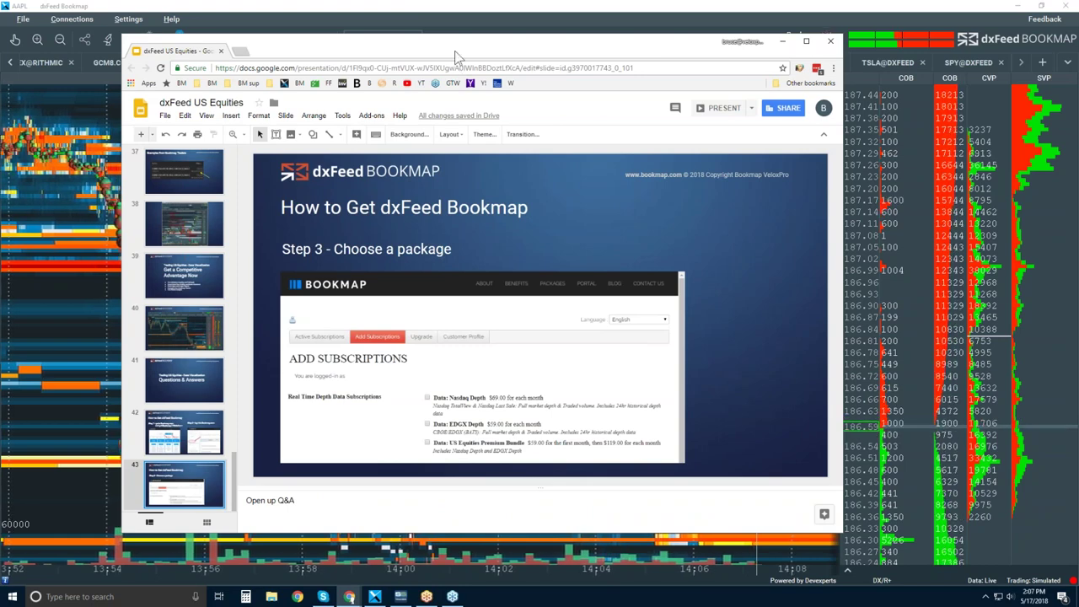
- Reposition the Chrome window and bring up the dxfeed.bookmap.com page in a new tab
{"action": "left_click_drag", "start_coordinate": [452, 46], "coordinate": [405, 59]}
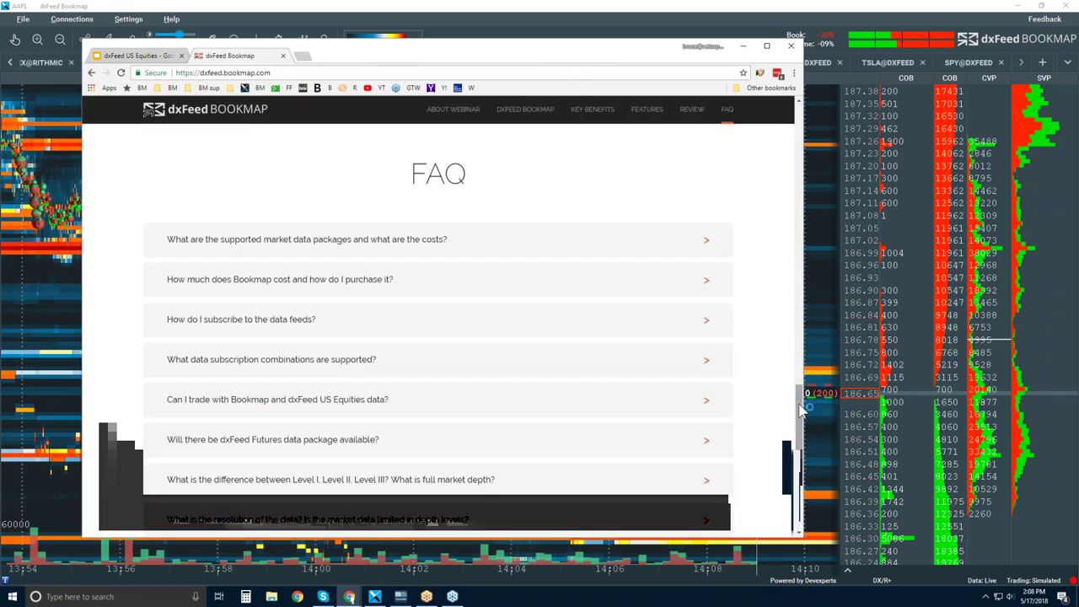
{"action": "left_click_drag", "start_coordinate": [802, 409], "coordinate": [802, 127]}
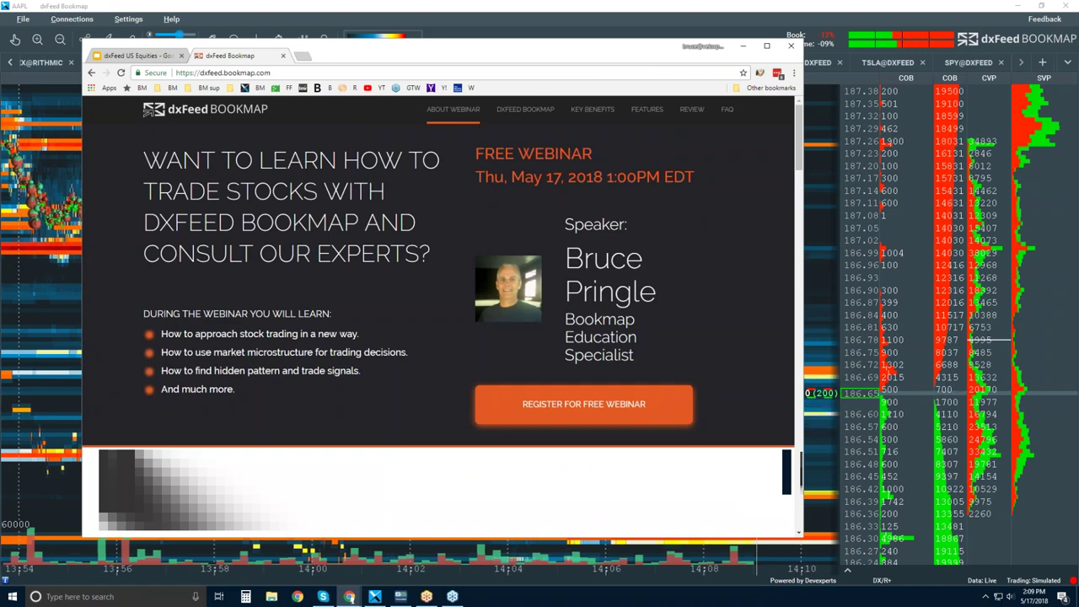
- Scroll to the FAQ and expand, then collapse, the data package cost and Bookmap pricing answers
{"action": "scroll", "coordinate": [516, 234], "scroll_direction": "down", "scroll_amount": 3}
{"action": "scroll", "coordinate": [518, 239], "scroll_direction": "down", "scroll_amount": 1}
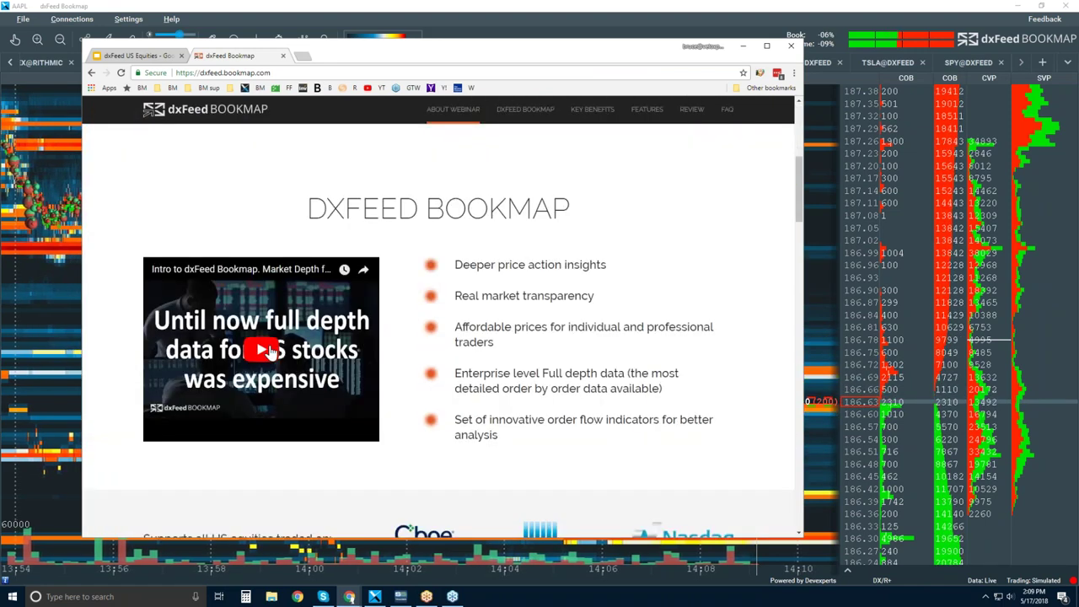
{"action": "scroll", "coordinate": [426, 261], "scroll_direction": "down", "scroll_amount": 5}
{"action": "scroll", "coordinate": [426, 261], "scroll_direction": "down", "scroll_amount": 8}
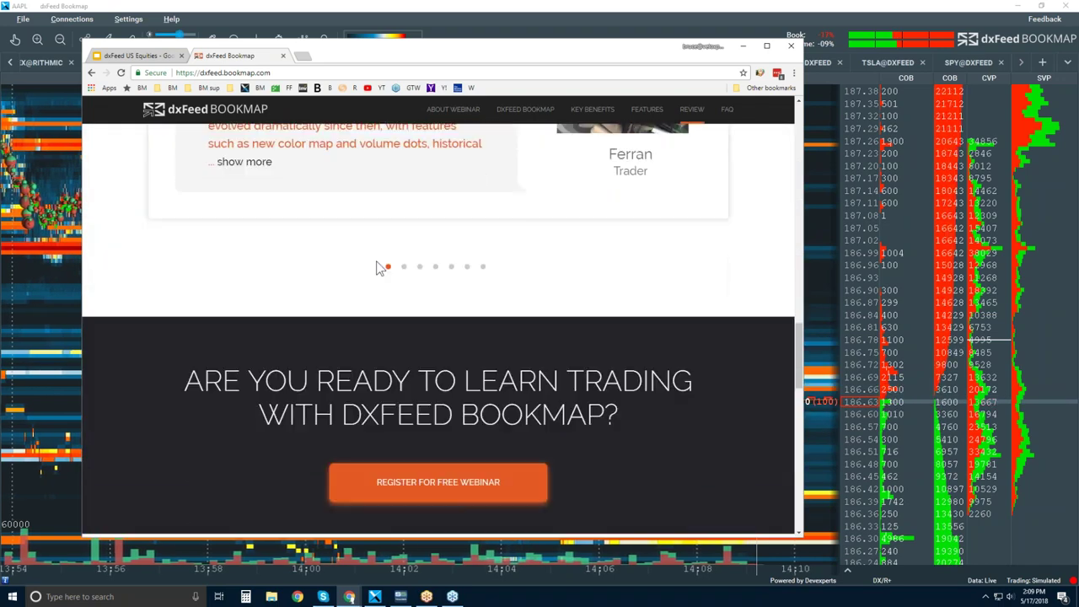
{"action": "scroll", "coordinate": [379, 268], "scroll_direction": "down", "scroll_amount": 6}
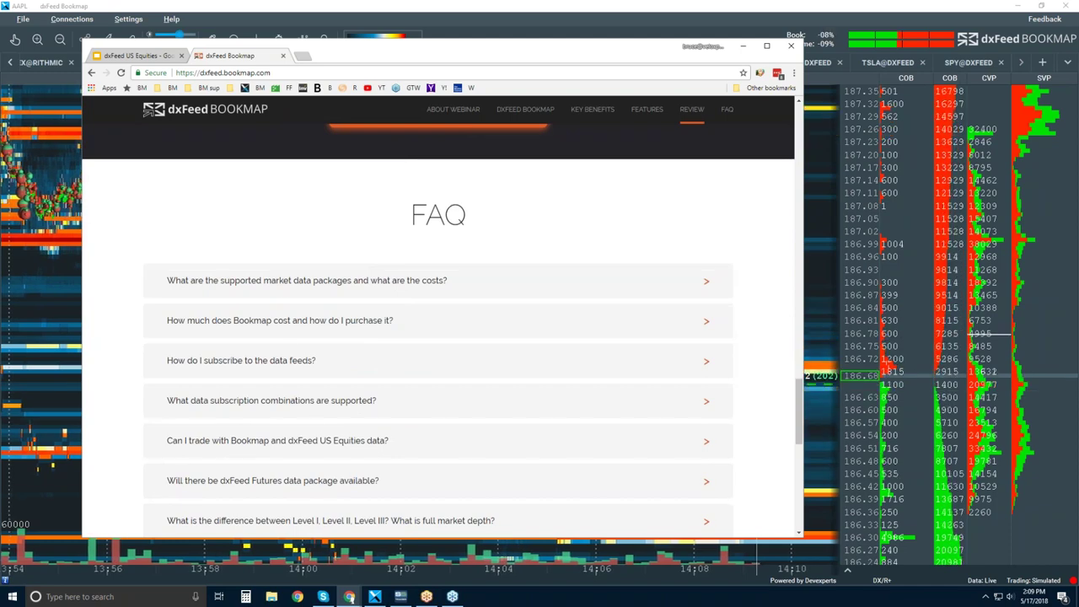
{"action": "left_click", "coordinate": [283, 283]}
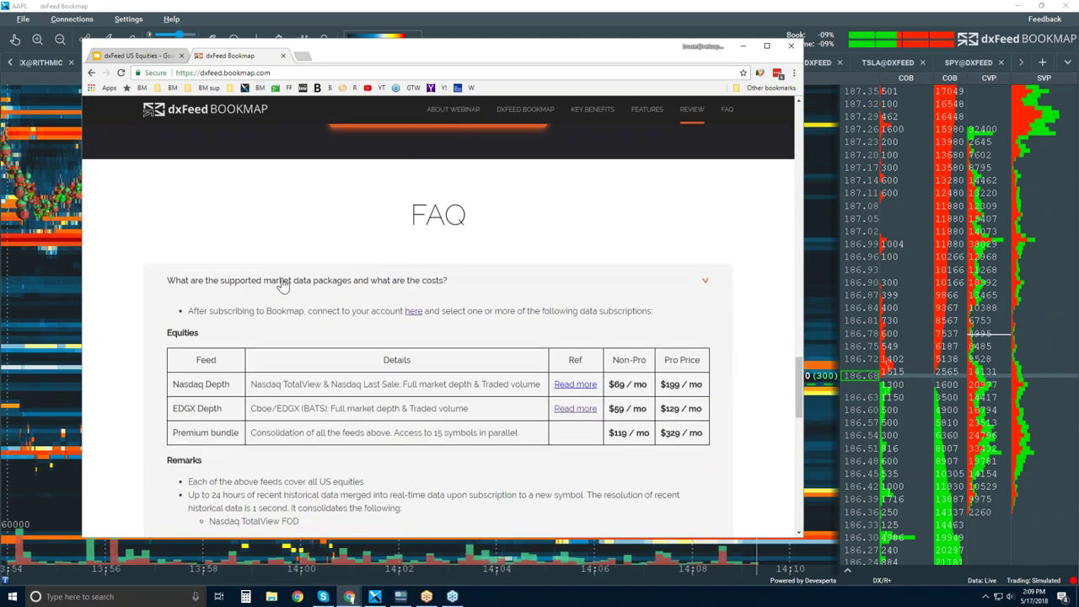
{"action": "left_click", "coordinate": [283, 283]}
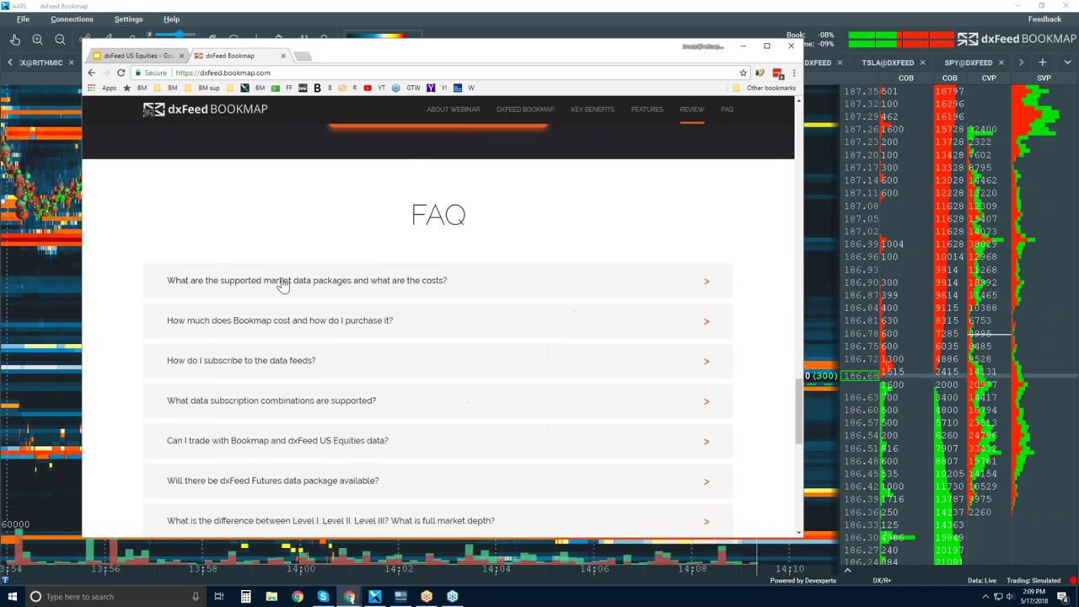
{"action": "left_click", "coordinate": [320, 328]}
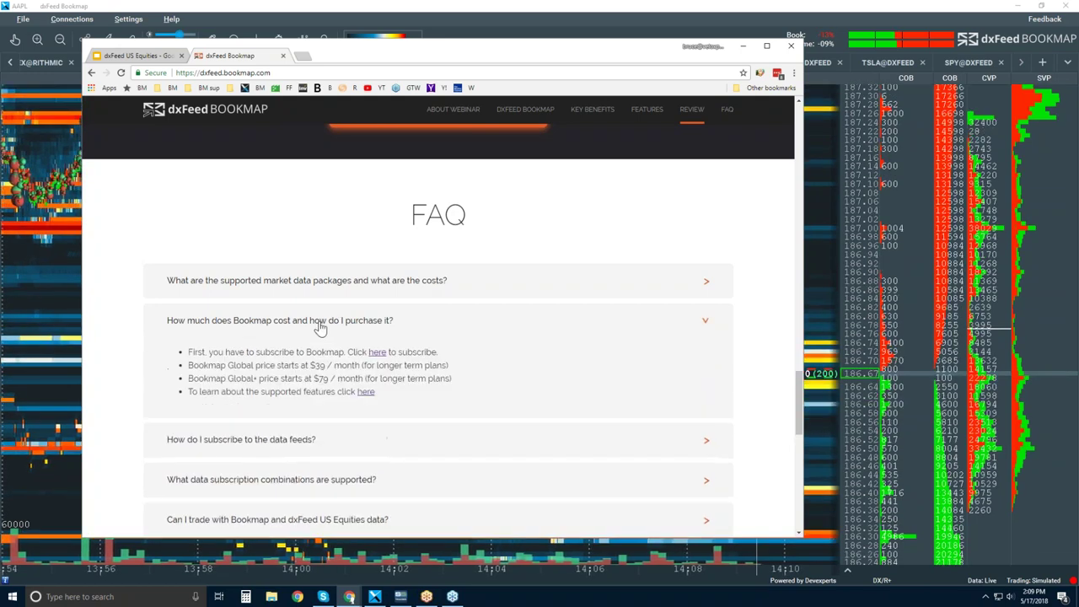
{"action": "left_click", "coordinate": [319, 328]}
- Scroll through the remaining FAQ questions and return to the Google Slides deck
{"action": "scroll", "coordinate": [337, 326], "scroll_direction": "down", "scroll_amount": 1}
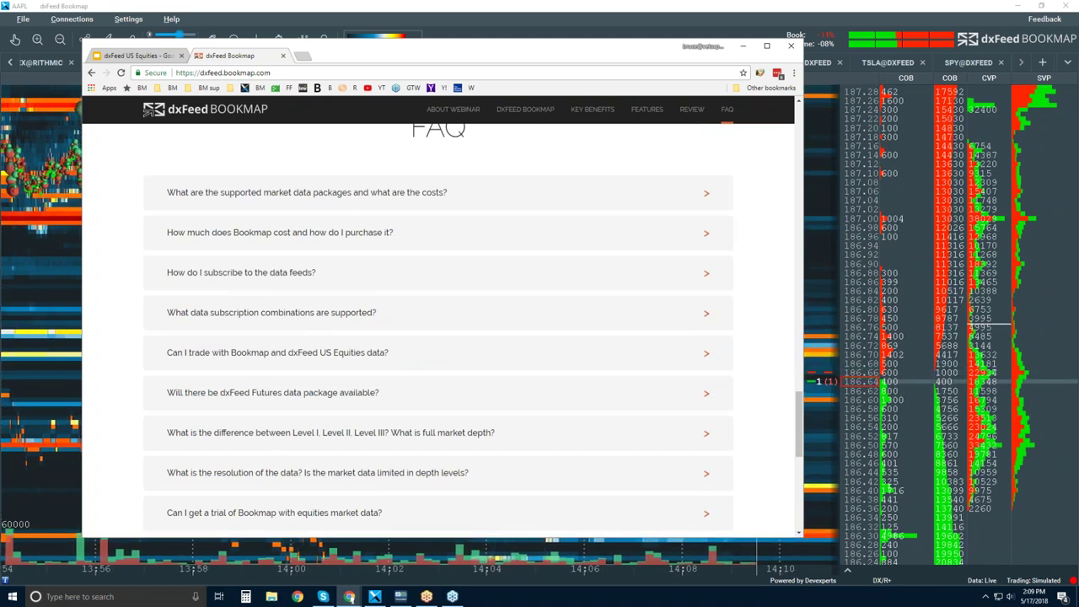
{"action": "scroll", "coordinate": [467, 370], "scroll_direction": "down", "scroll_amount": 3}
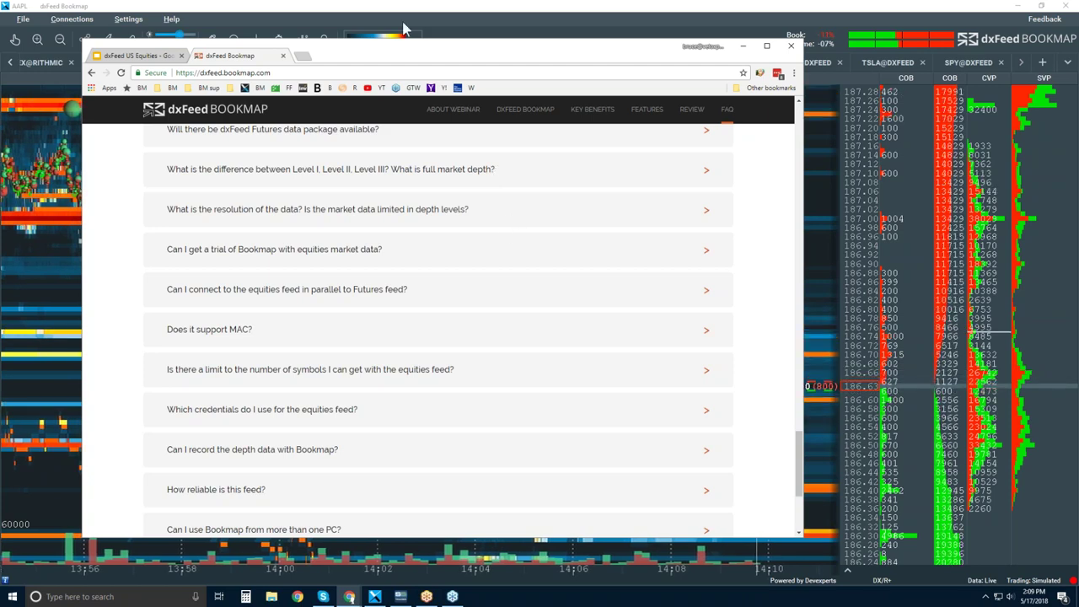
{"action": "mouse_move", "coordinate": [399, 53]}
{"action": "left_mouse_down"}
{"action": "mouse_move", "coordinate": [421, 53]}
{"action": "mouse_move", "coordinate": [397, 45]}
{"action": "left_mouse_up"}
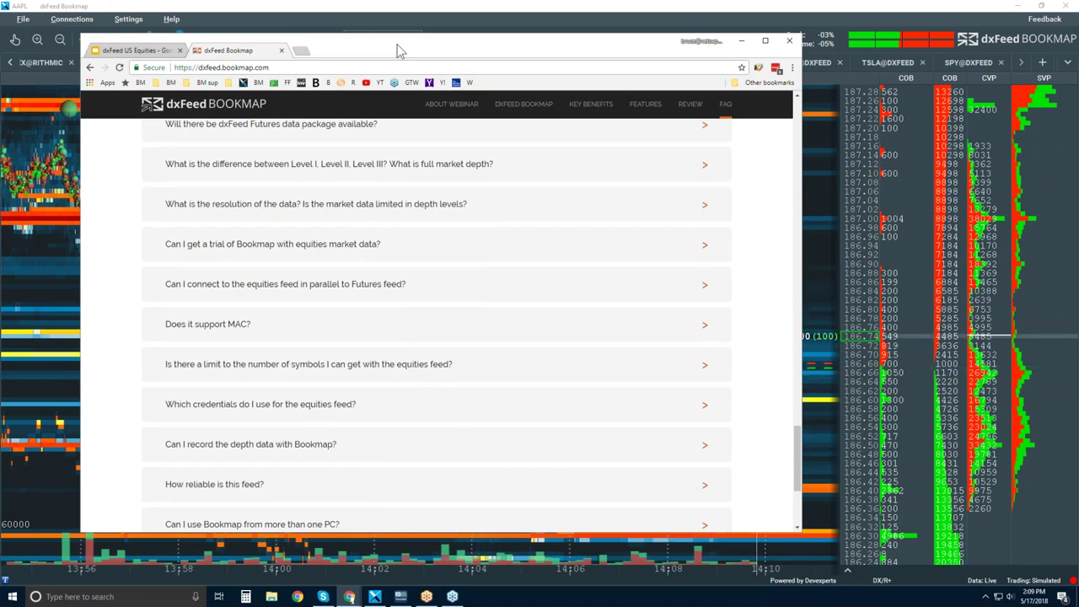
{"action": "left_click", "coordinate": [135, 52]}
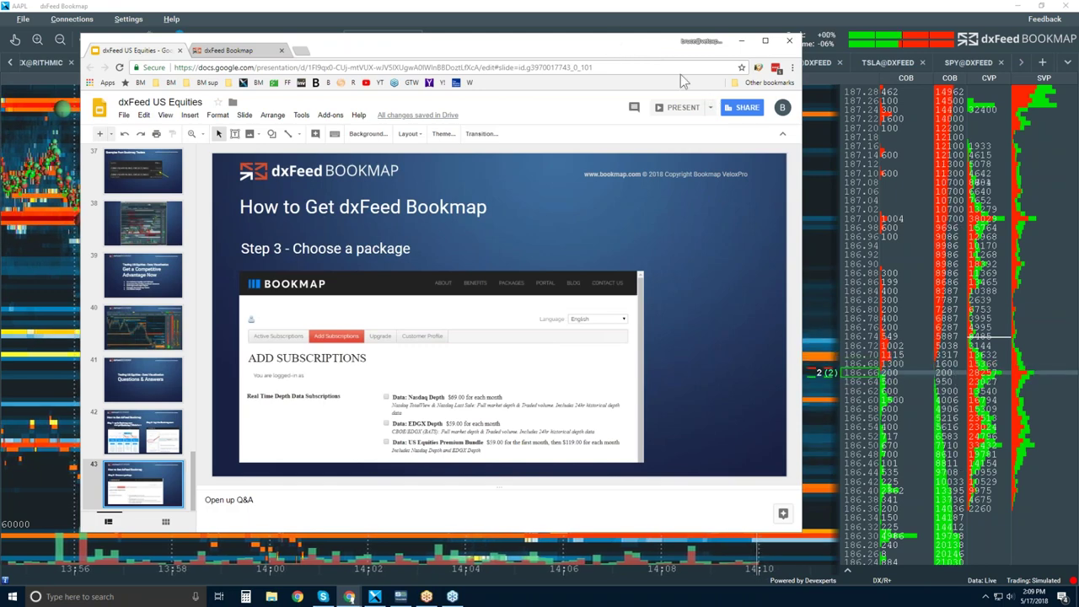
- Present the deck full screen back at slide 39, then switch to the AAPL Bookmap window
{"action": "key", "text": "F11"}
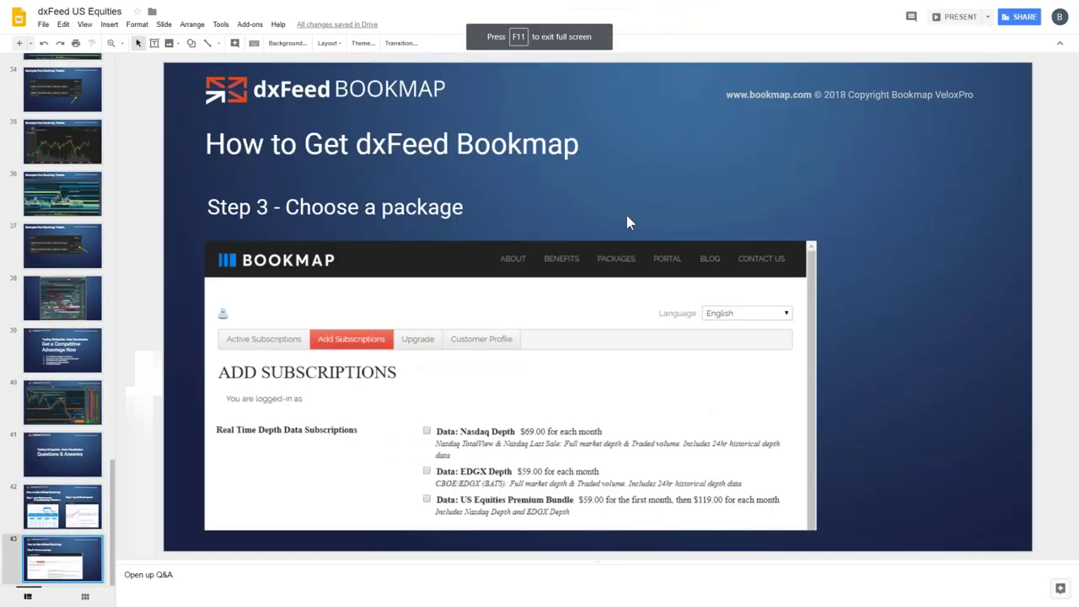
{"action": "left_click", "coordinate": [954, 17]}
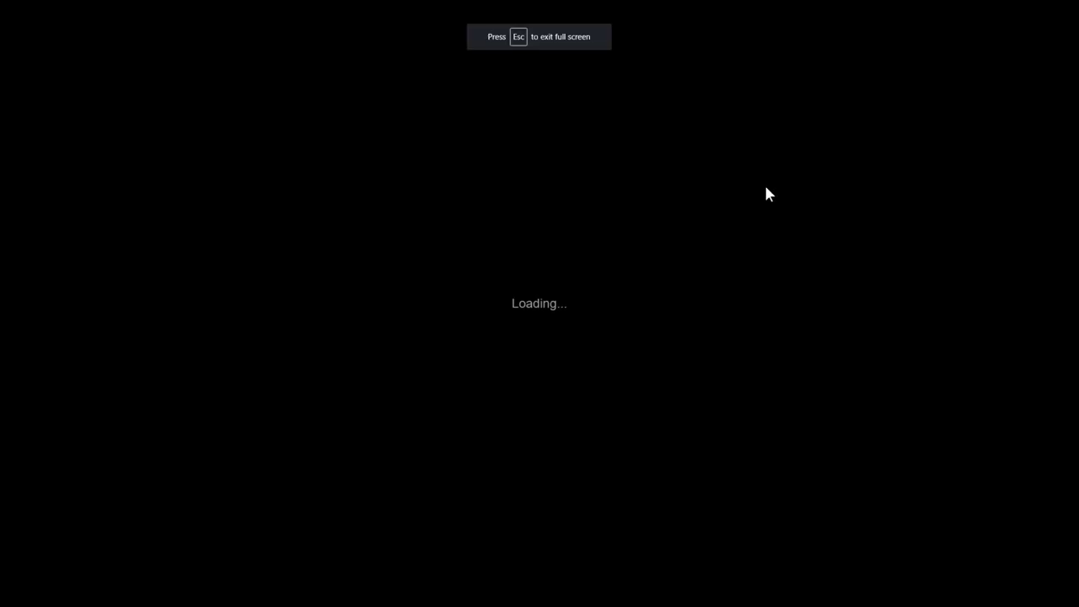
{"action": "key", "text": "Left"}
{"action": "key", "text": "Left"}
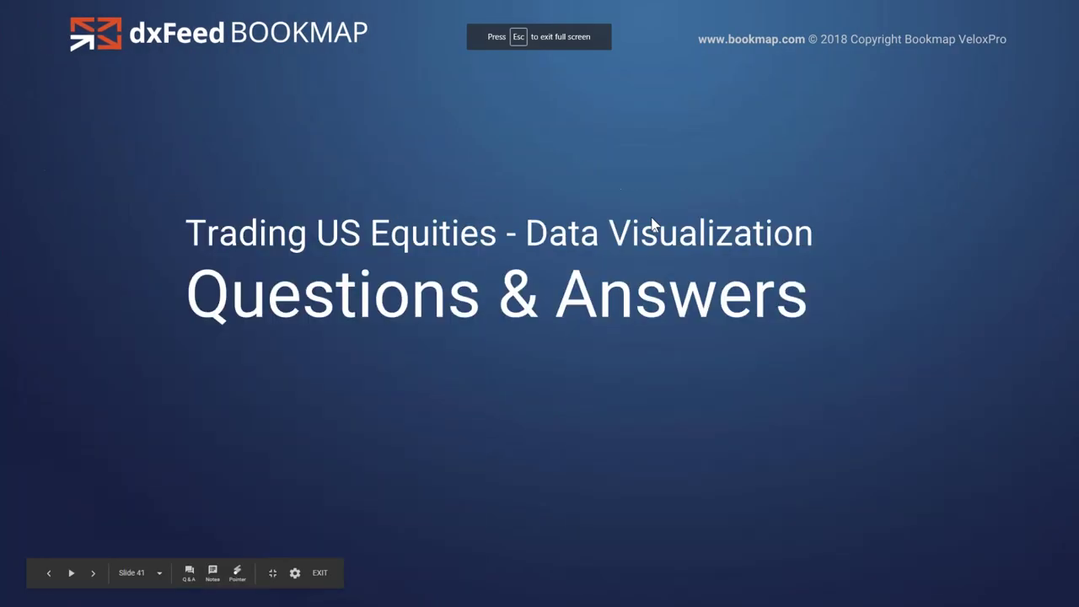
{"action": "key", "text": "Left"}
{"action": "key", "text": "Left"}
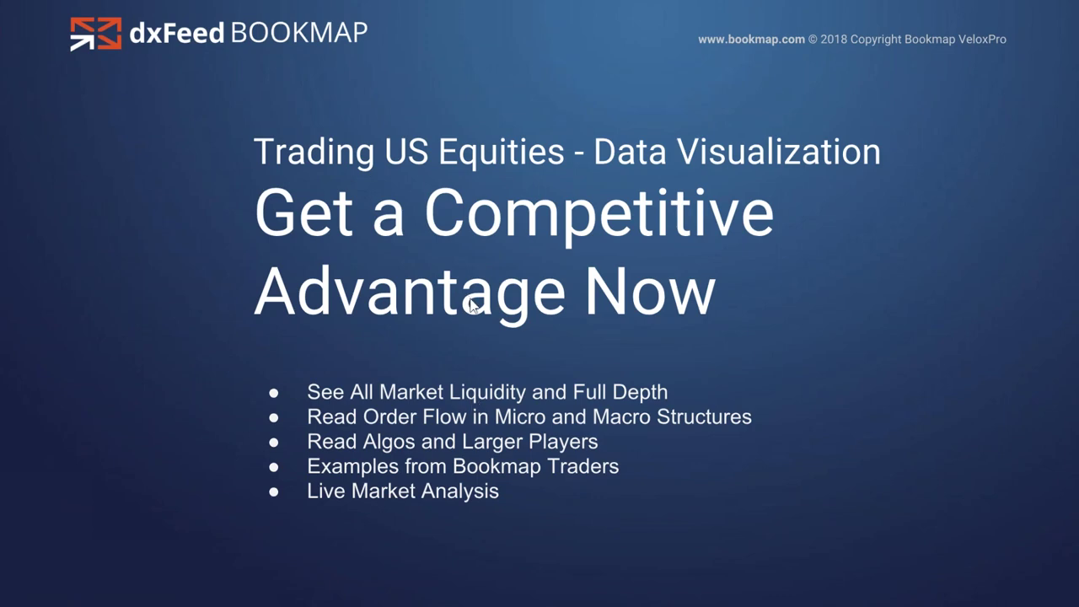
{"action": "key", "text": "alt+Tab"}
{"action": "key", "text": "alt+Tab"}
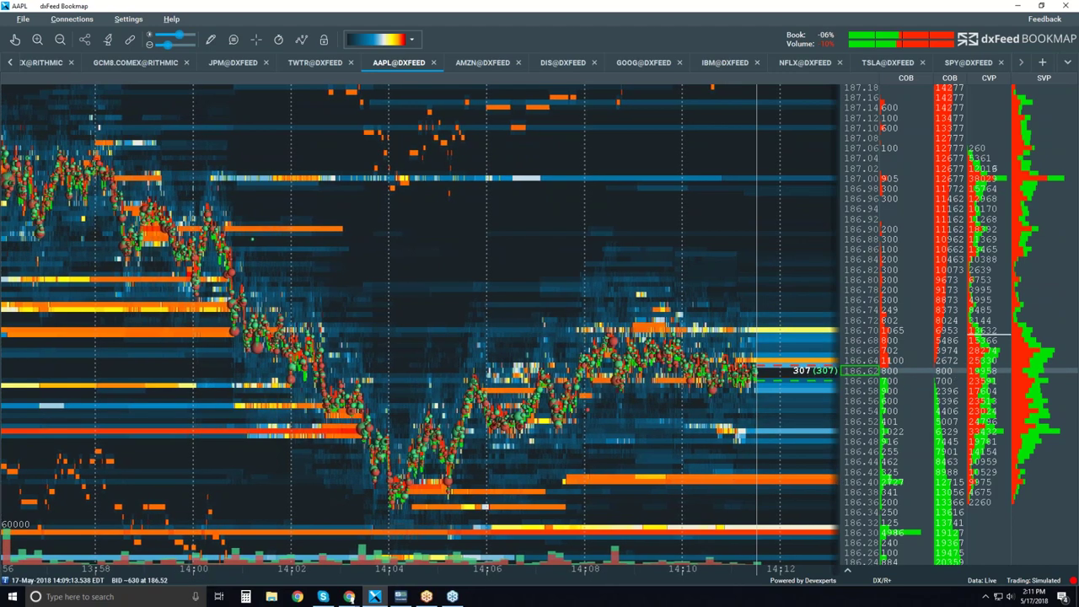
- Zoom out the AAPL heatmap to cover roughly 13:55–14:10 and a wider price range
{"action": "scroll", "coordinate": [587, 364], "scroll_direction": "down", "scroll_amount": 2}
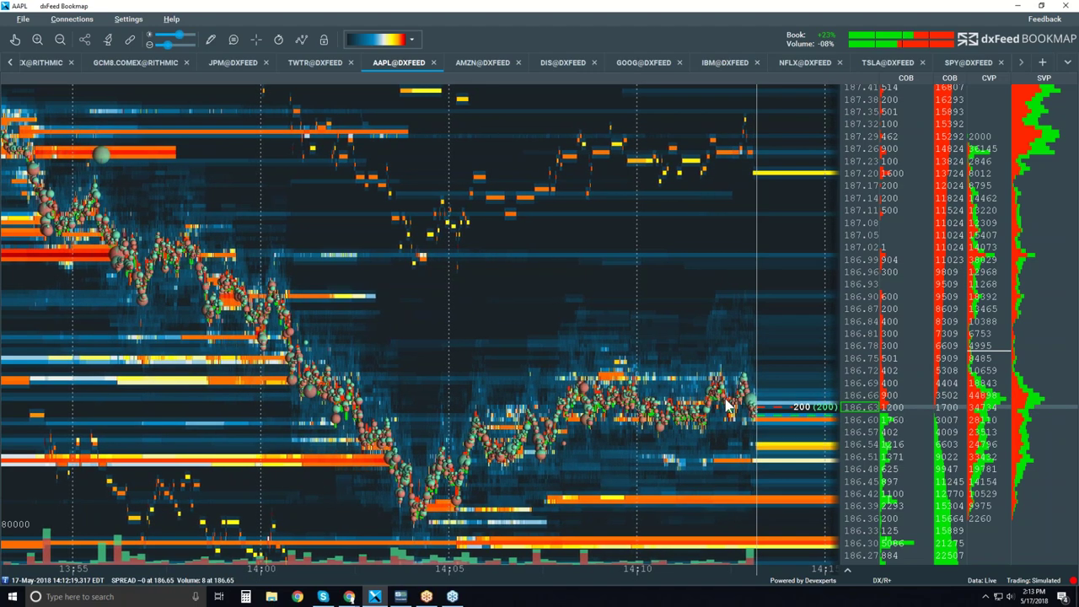
{"action": "scroll", "coordinate": [666, 394], "scroll_direction": "up", "scroll_amount": 3}
{"action": "scroll", "coordinate": [616, 395], "scroll_direction": "up", "scroll_amount": 5}
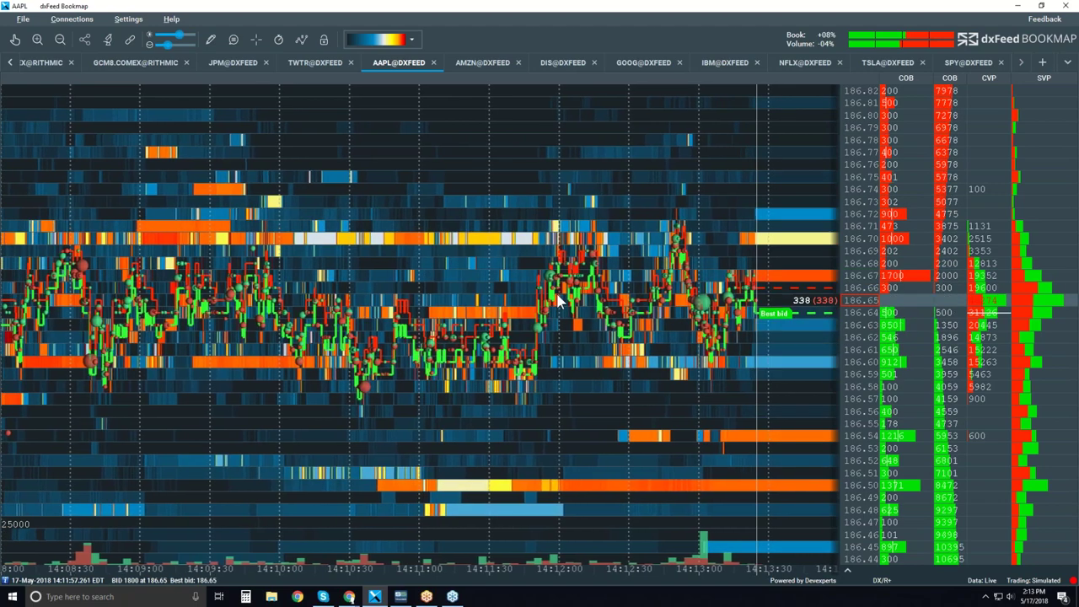
{"action": "scroll", "coordinate": [555, 295], "scroll_direction": "down", "scroll_amount": 5}
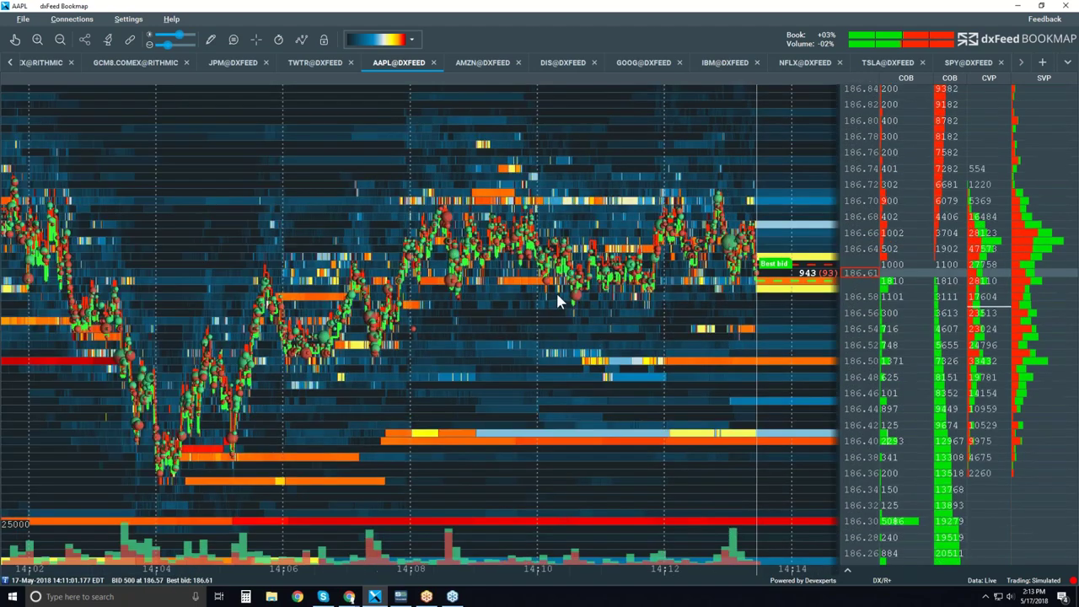
{"action": "scroll", "coordinate": [557, 302], "scroll_direction": "down", "scroll_amount": 3}
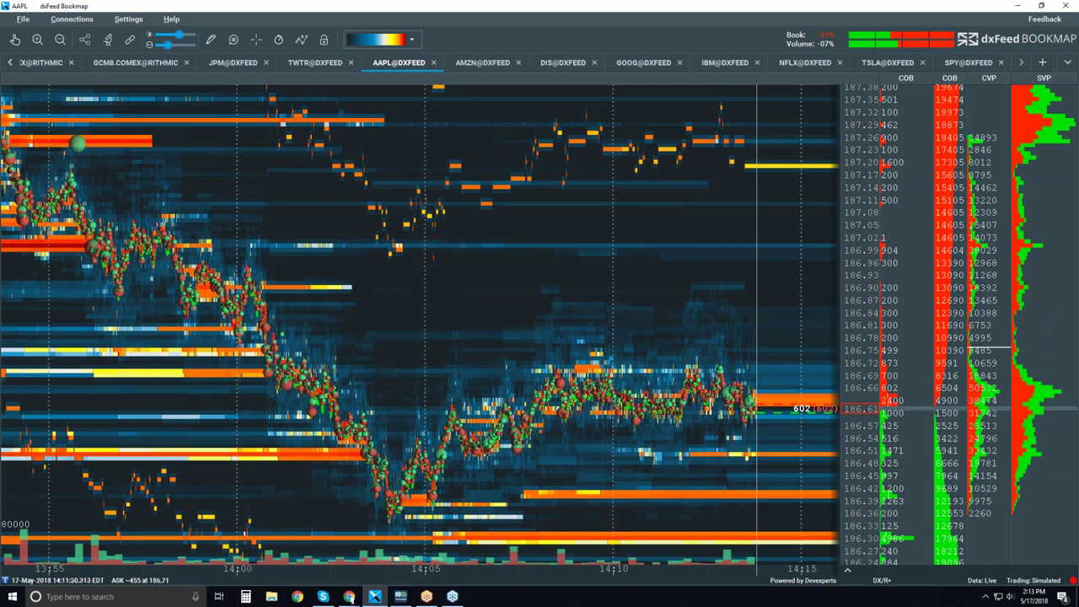
- Switch to the SPY heatmap and zoom in on about 14:08–14:16 near 271.60
{"action": "left_click", "coordinate": [968, 66]}
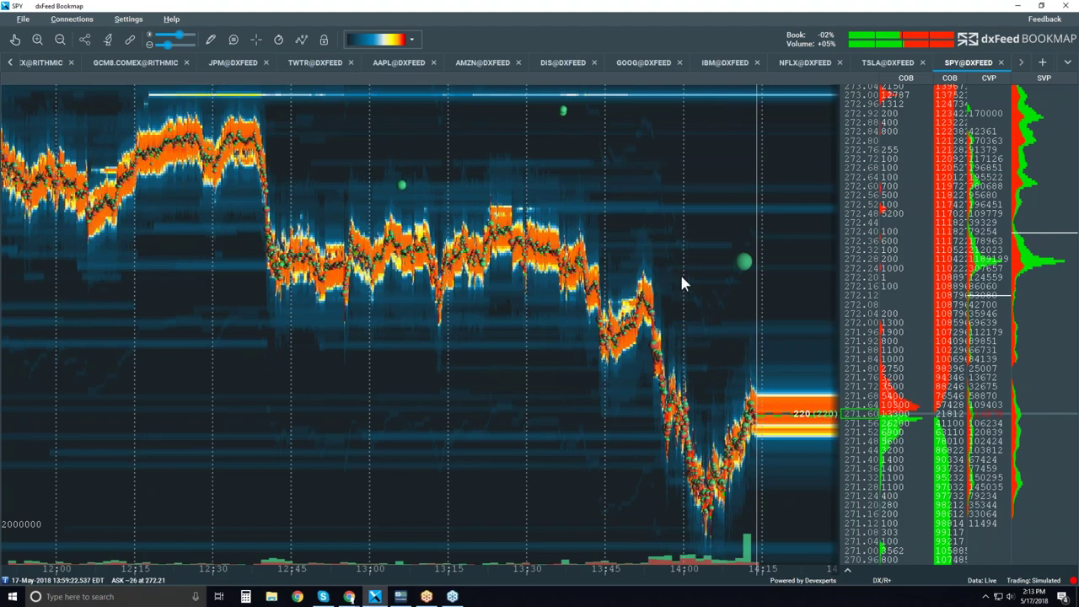
{"action": "scroll", "coordinate": [682, 274], "scroll_direction": "up", "scroll_amount": 5}
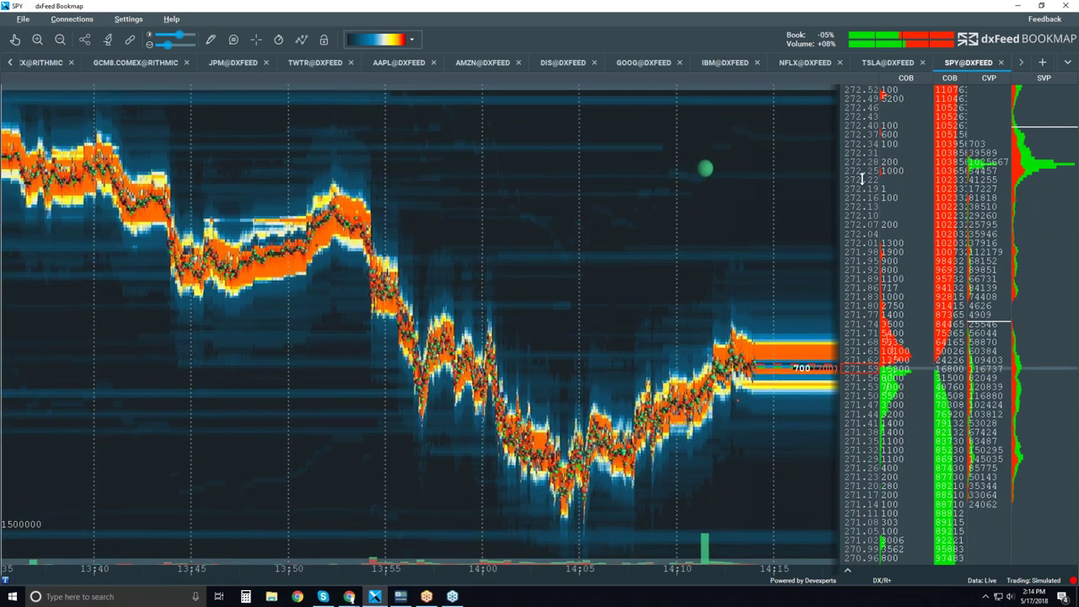
{"action": "scroll", "coordinate": [872, 264], "scroll_direction": "down", "scroll_amount": 2}
{"action": "scroll", "coordinate": [872, 264], "scroll_direction": "down", "scroll_amount": 4}
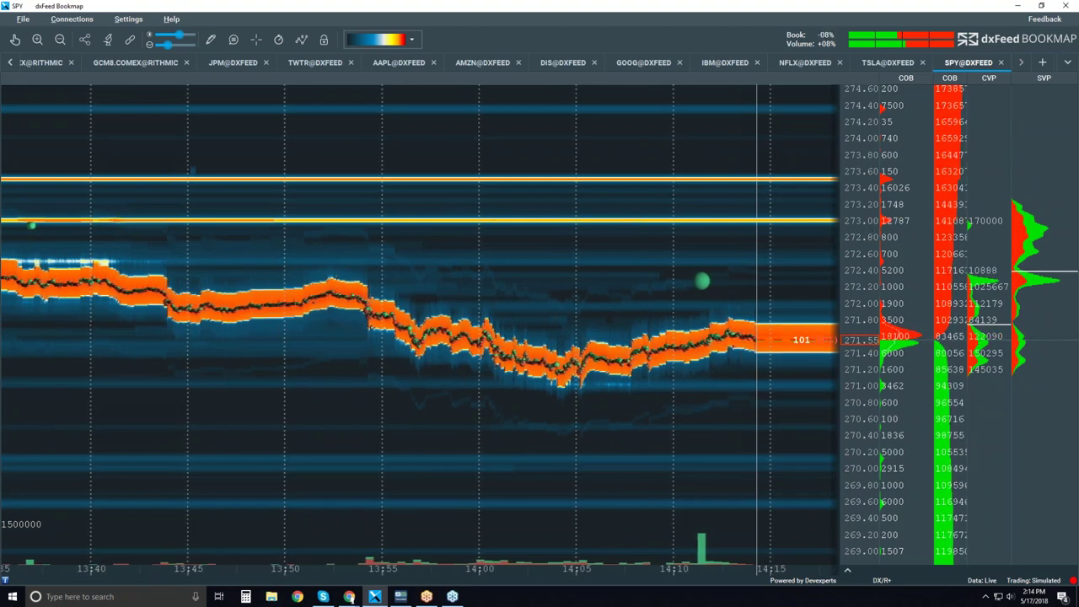
{"action": "scroll", "coordinate": [856, 282], "scroll_direction": "up", "scroll_amount": 5}
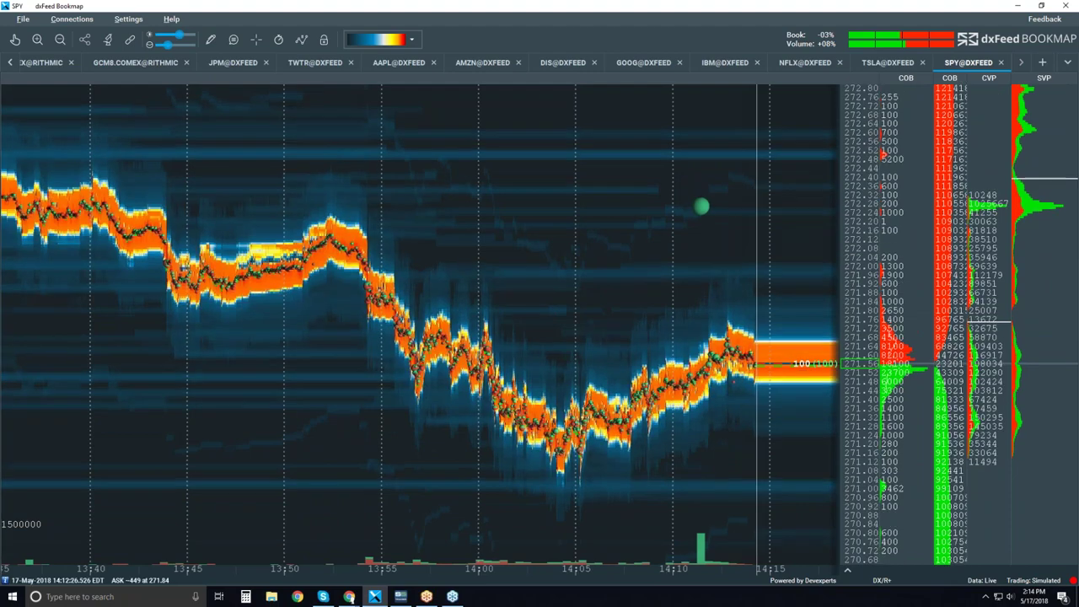
{"action": "scroll", "coordinate": [534, 281], "scroll_direction": "up", "scroll_amount": 3}
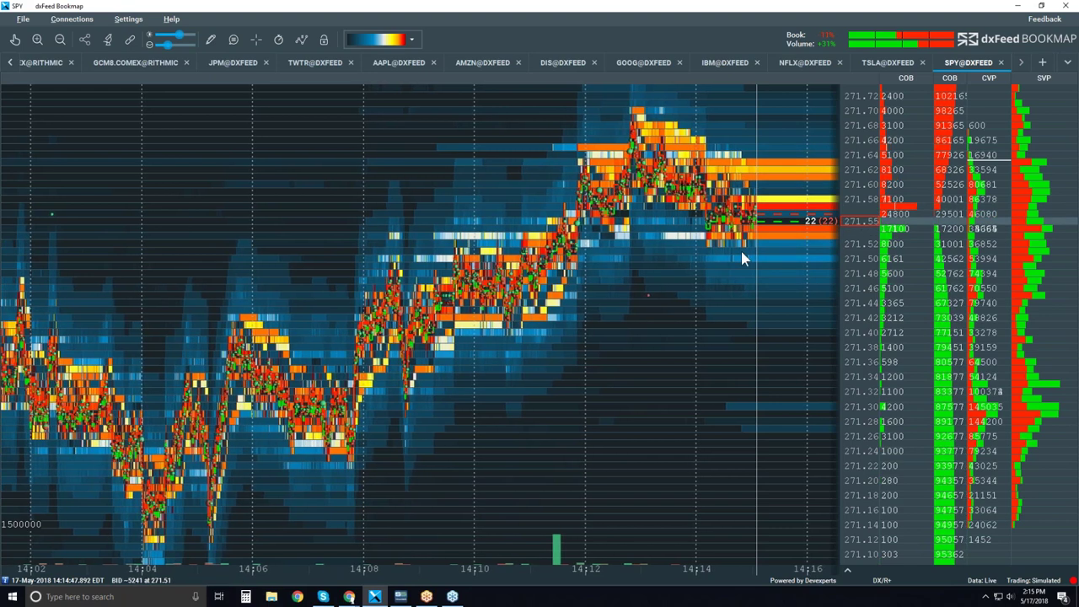
{"action": "scroll", "coordinate": [865, 142], "scroll_direction": "down", "scroll_amount": 2}
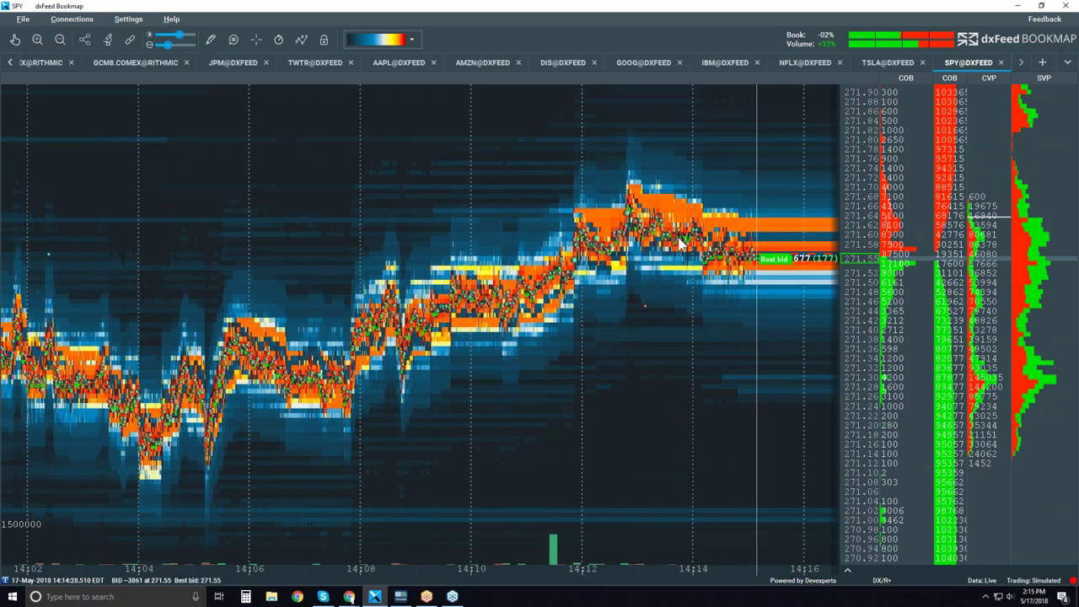
{"action": "scroll", "coordinate": [860, 330], "scroll_direction": "up", "scroll_amount": 1}
{"action": "scroll", "coordinate": [676, 262], "scroll_direction": "up", "scroll_amount": 2}
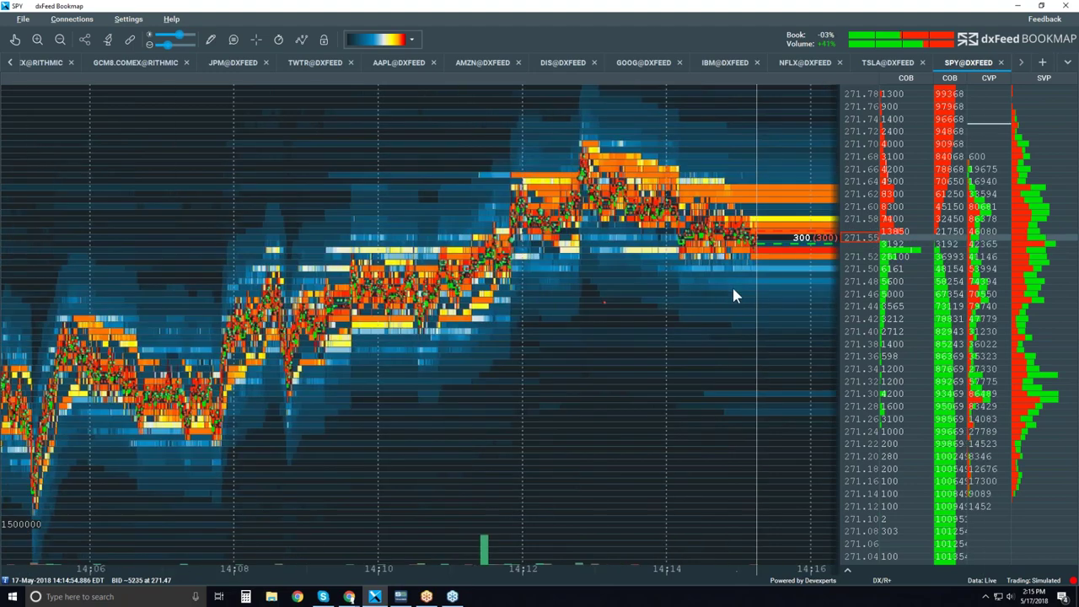
{"action": "scroll", "coordinate": [576, 262], "scroll_direction": "down", "scroll_amount": 2}
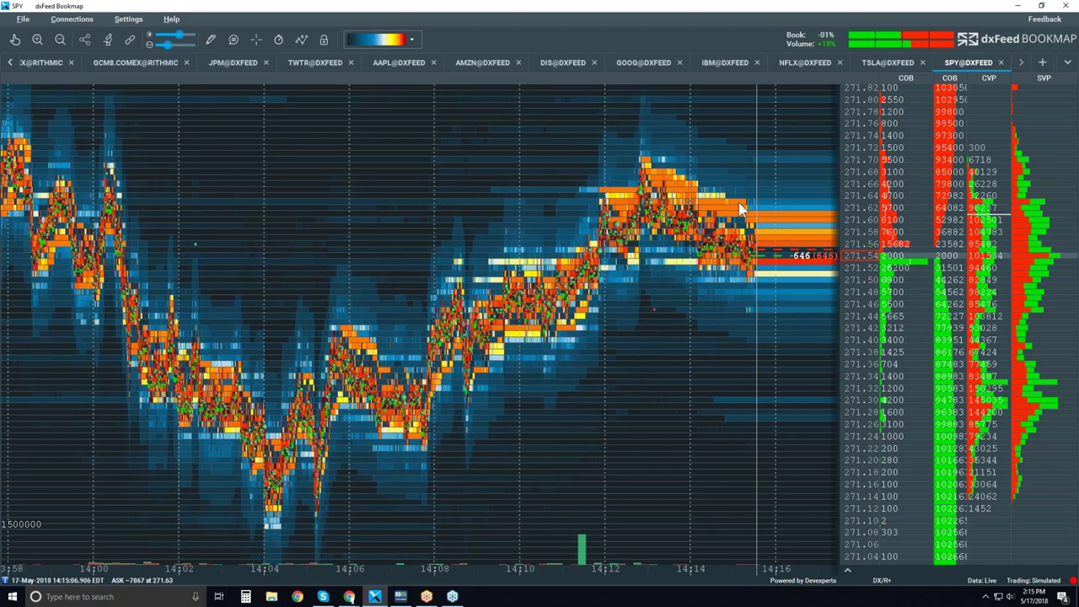
{"action": "scroll", "coordinate": [846, 239], "scroll_direction": "up", "scroll_amount": 3}
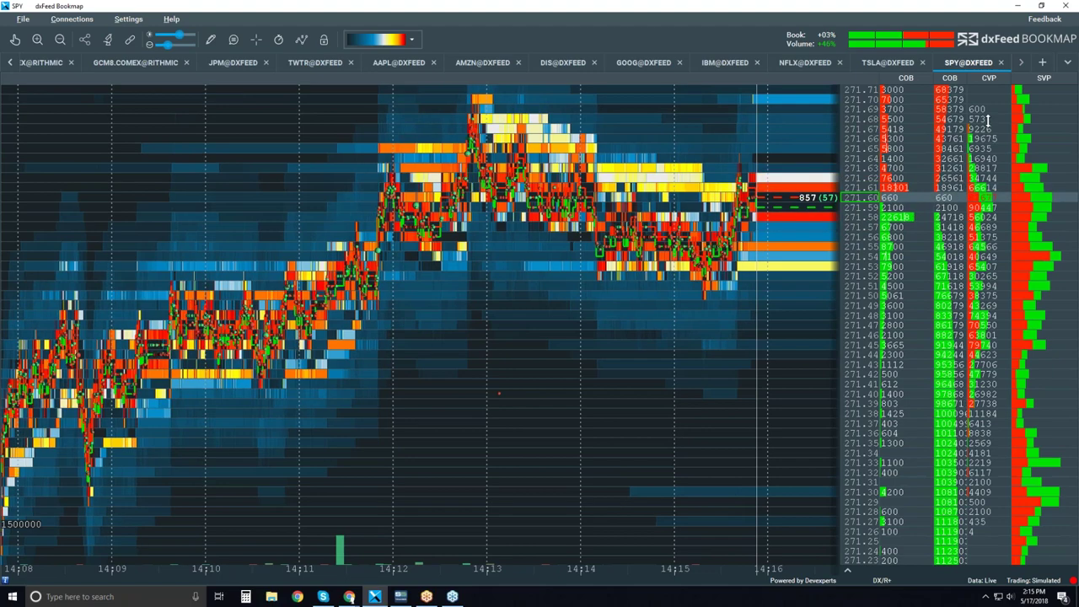
- Insert a second CVP column in the SPY price ladder set to Chart Range Accumulated
{"action": "right_click", "coordinate": [988, 127]}
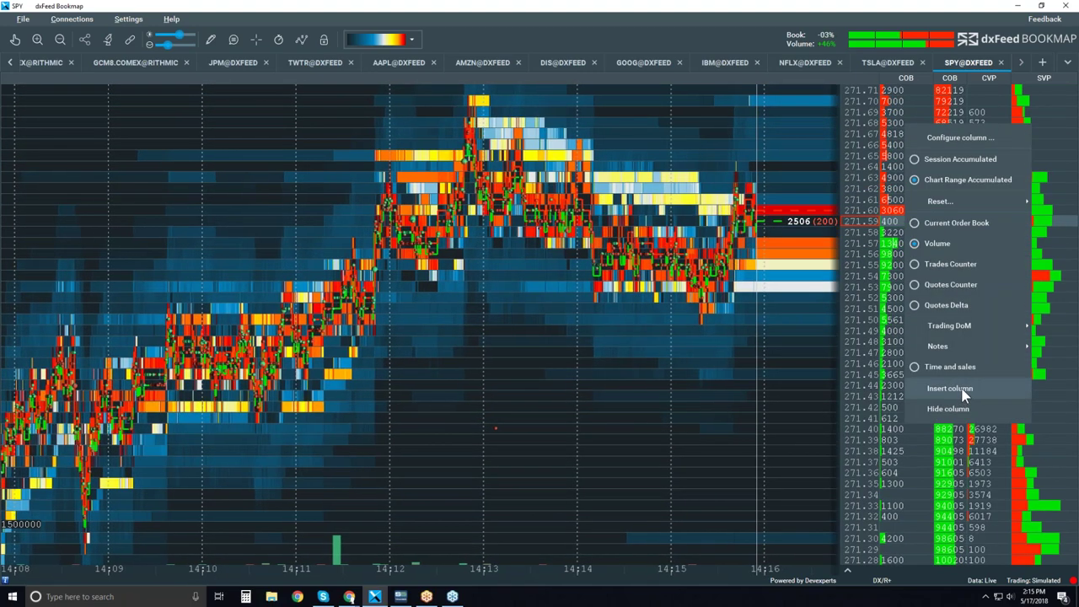
{"action": "left_click", "coordinate": [962, 389]}
{"action": "right_click", "coordinate": [986, 155]}
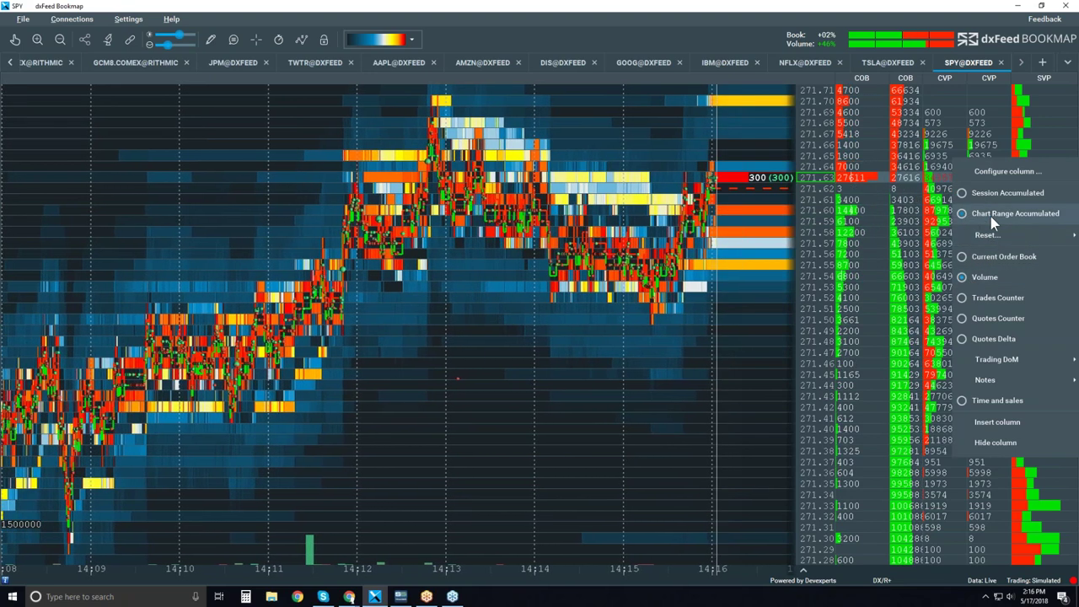
{"action": "left_click", "coordinate": [991, 216]}
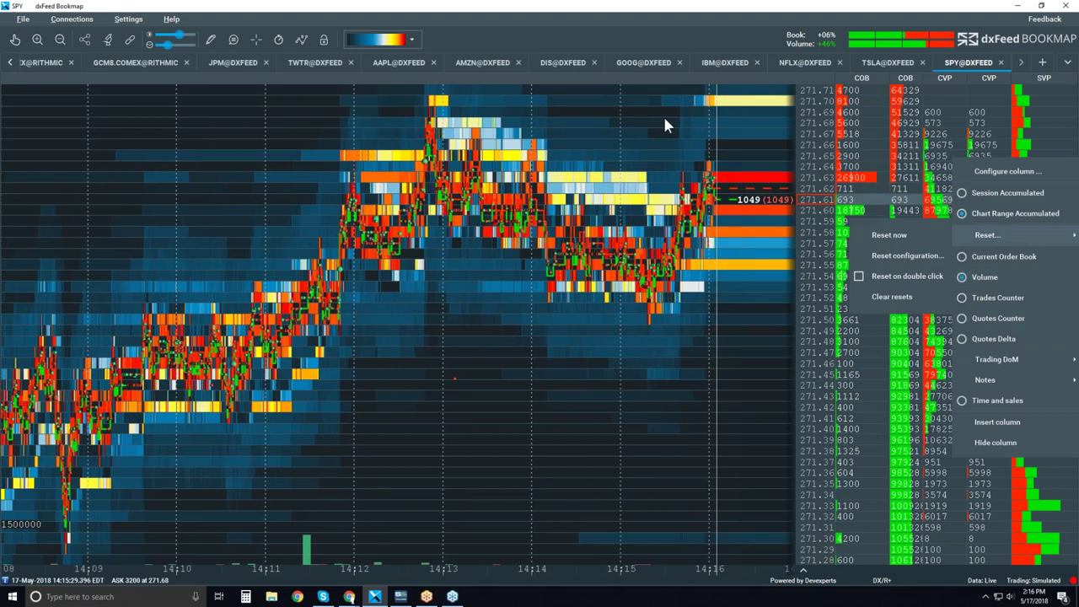
{"action": "left_click", "coordinate": [663, 114]}
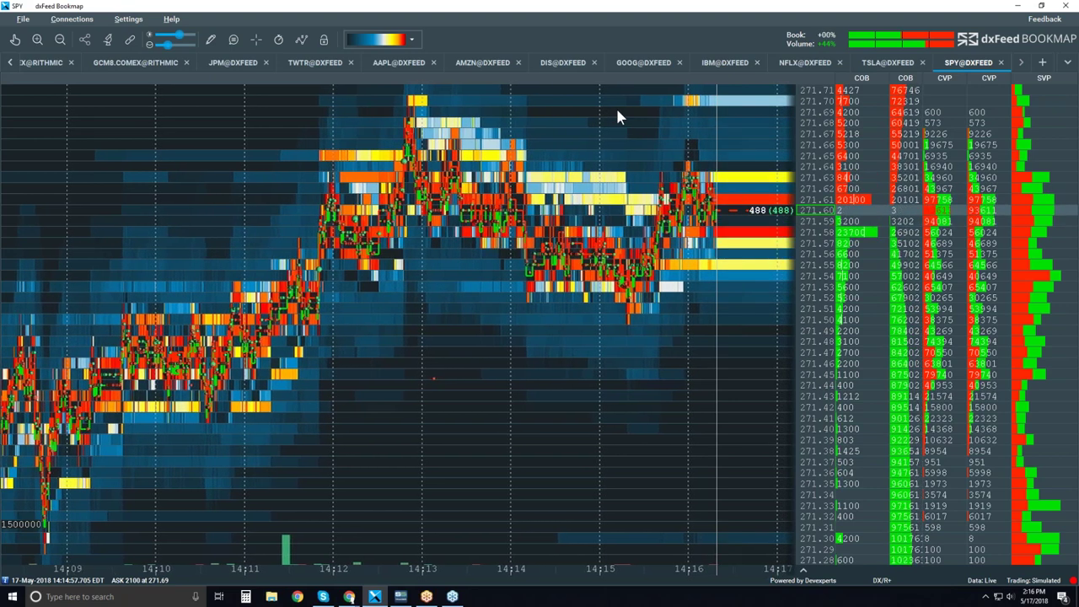
- Enlarge the trade dots on the SPY heatmap with the toolbar size slider
{"action": "scroll", "coordinate": [618, 111], "scroll_direction": "down", "scroll_amount": 4}
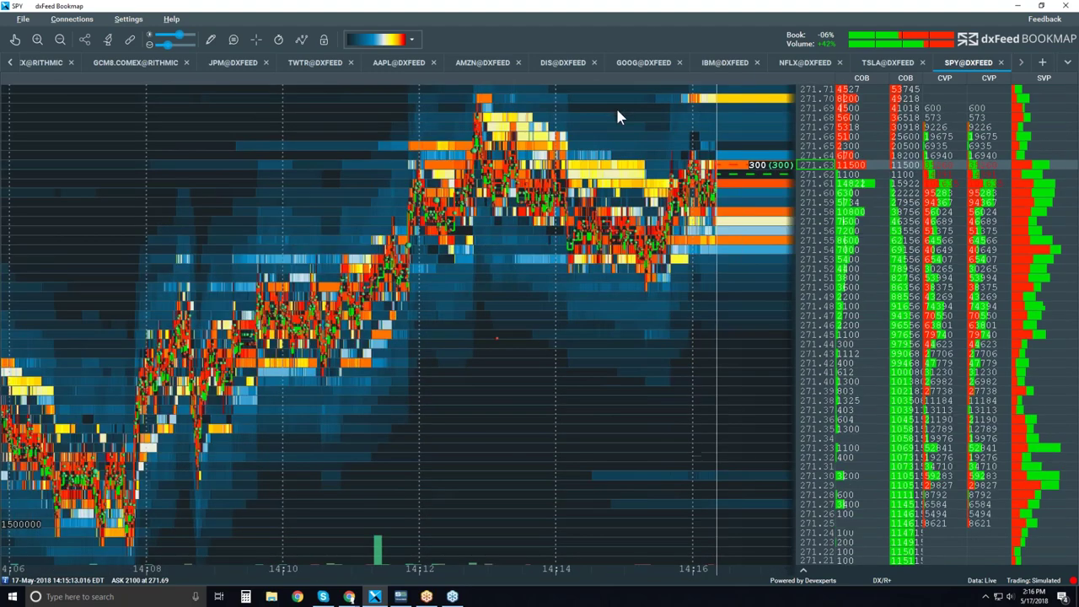
{"action": "scroll", "coordinate": [618, 115], "scroll_direction": "down", "scroll_amount": 3}
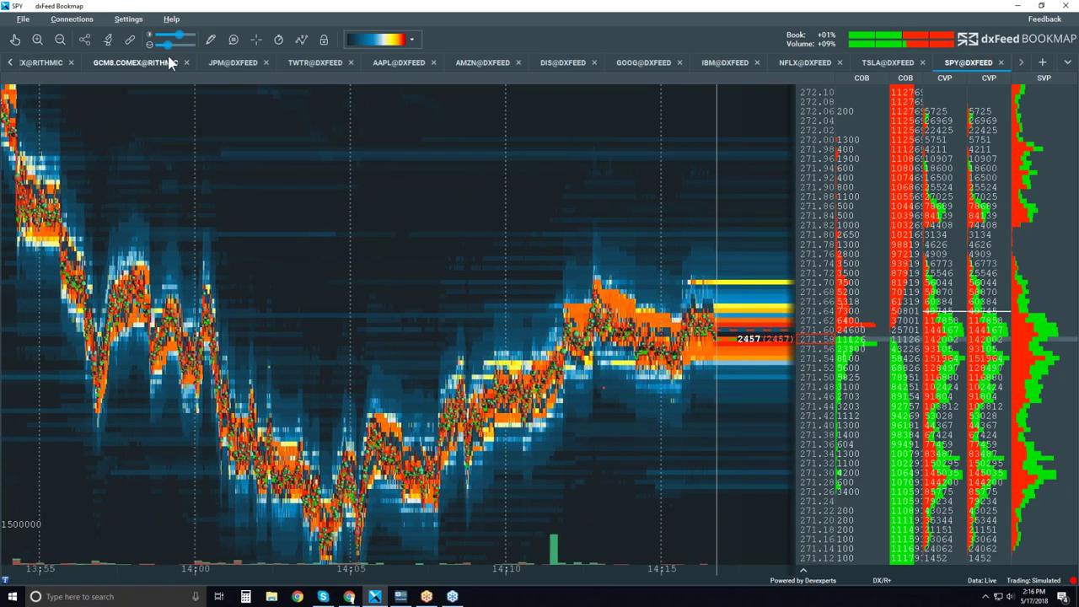
{"action": "left_click_drag", "start_coordinate": [169, 48], "coordinate": [175, 48]}
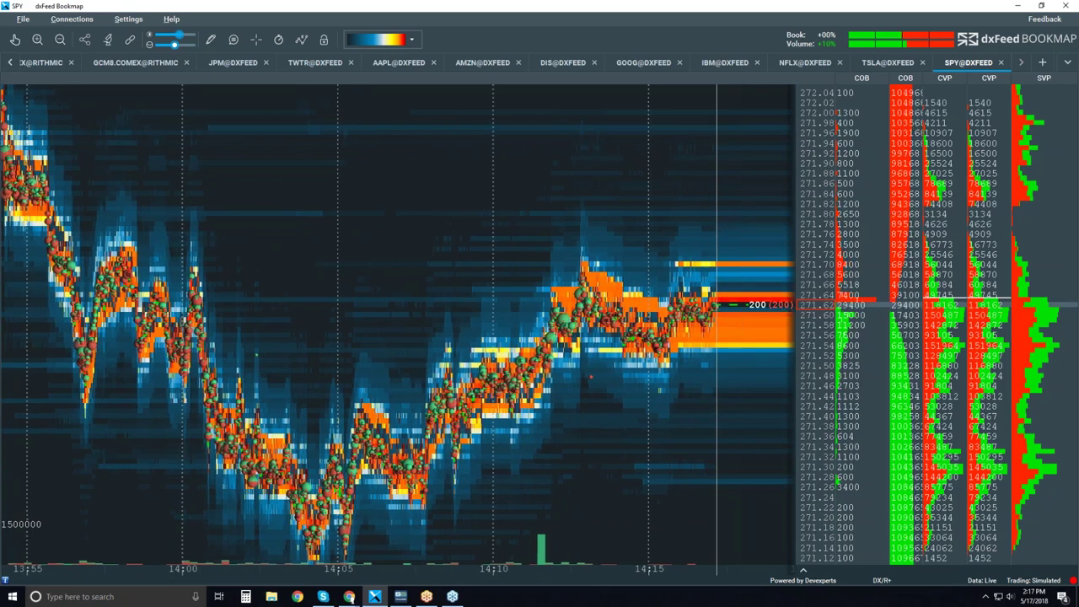
- Zoom the SPY time axis out to show more history, then switch to the AAPL chart
{"action": "scroll", "coordinate": [216, 248], "scroll_direction": "down", "scroll_amount": 3}
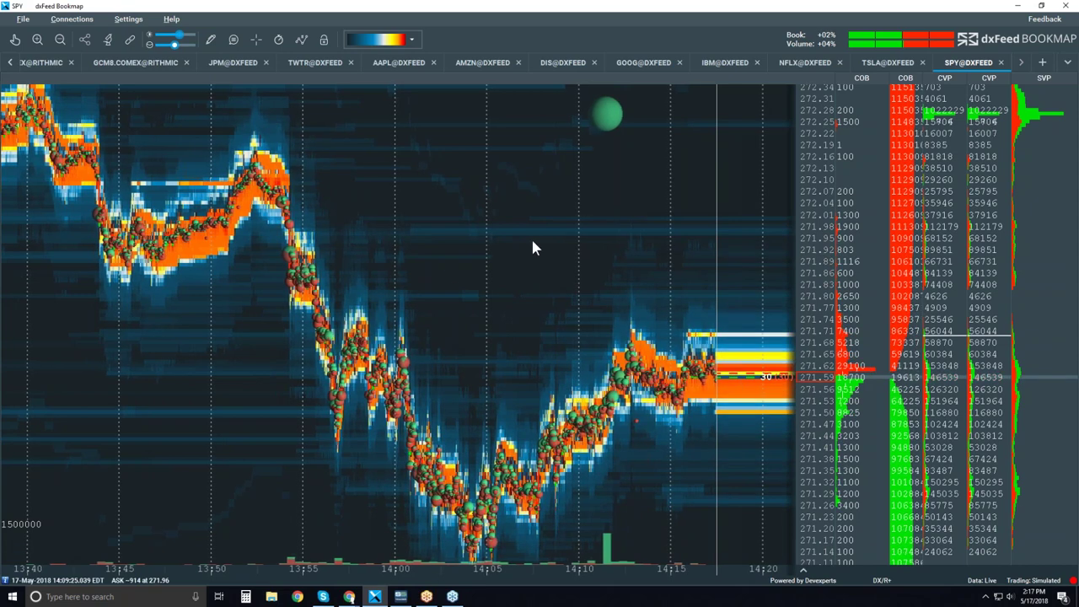
{"action": "scroll", "coordinate": [449, 270], "scroll_direction": "down", "scroll_amount": 2}
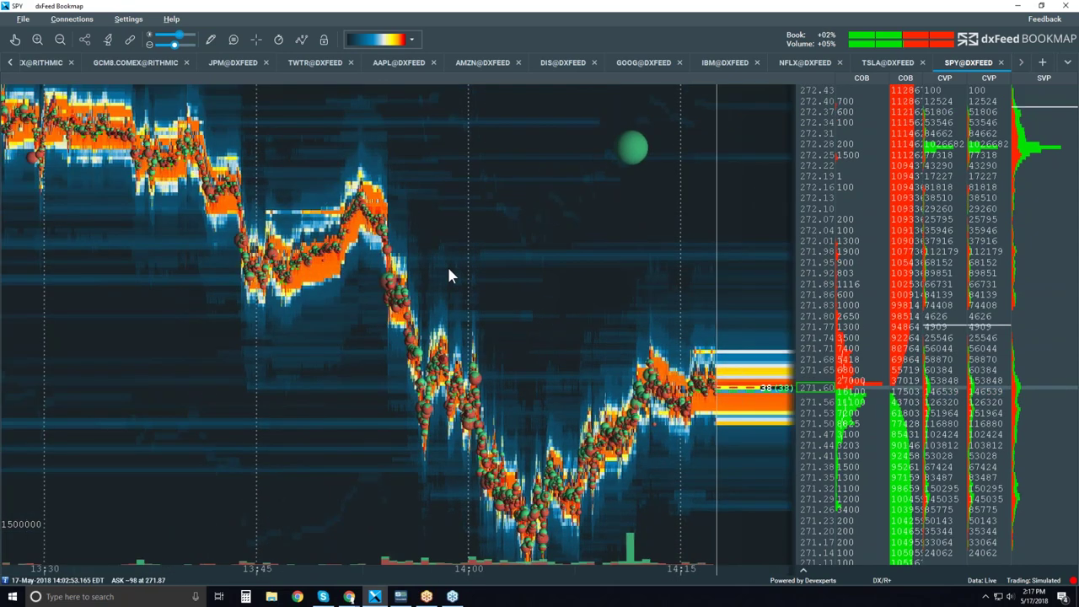
{"action": "scroll", "coordinate": [447, 264], "scroll_direction": "down", "scroll_amount": 2}
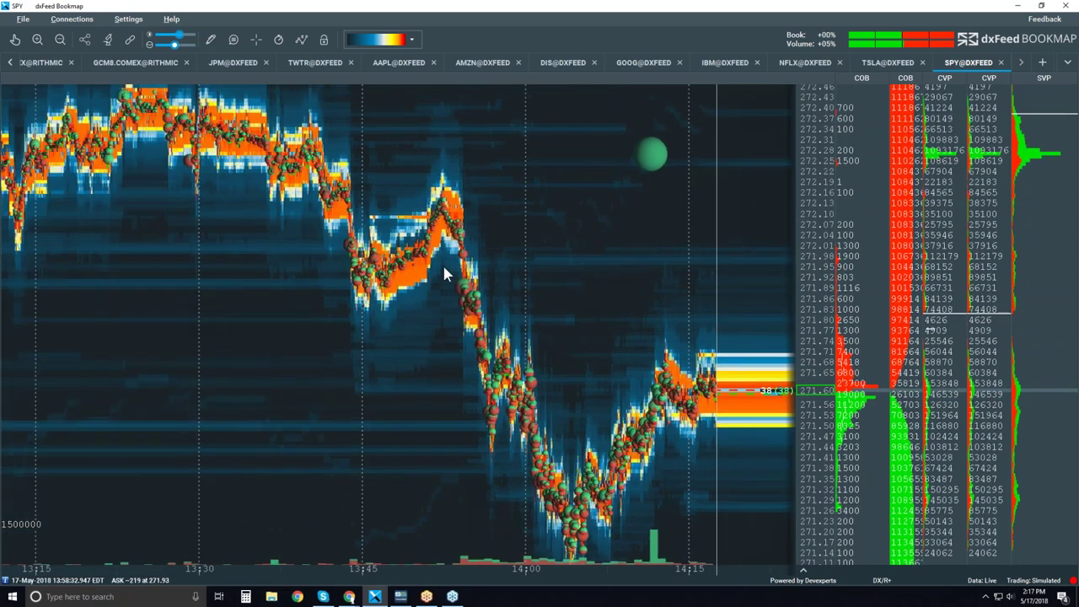
{"action": "left_click", "coordinate": [401, 65]}
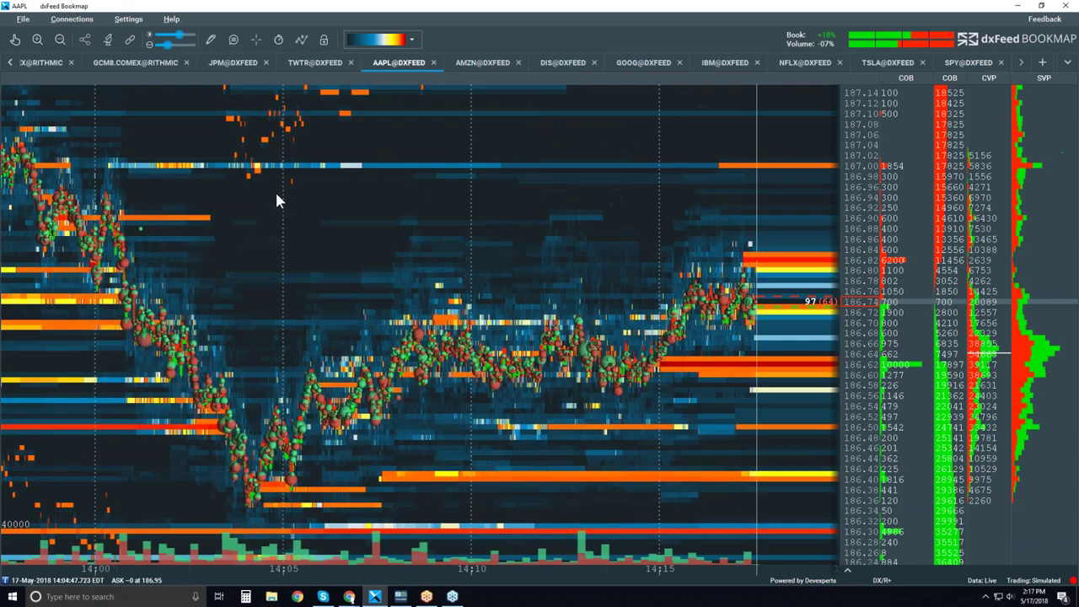
- Zoom the AAPL heatmap out to the past 45 minutes and return to the slideshow on slide 39
{"action": "scroll", "coordinate": [333, 187], "scroll_direction": "down", "scroll_amount": 2}
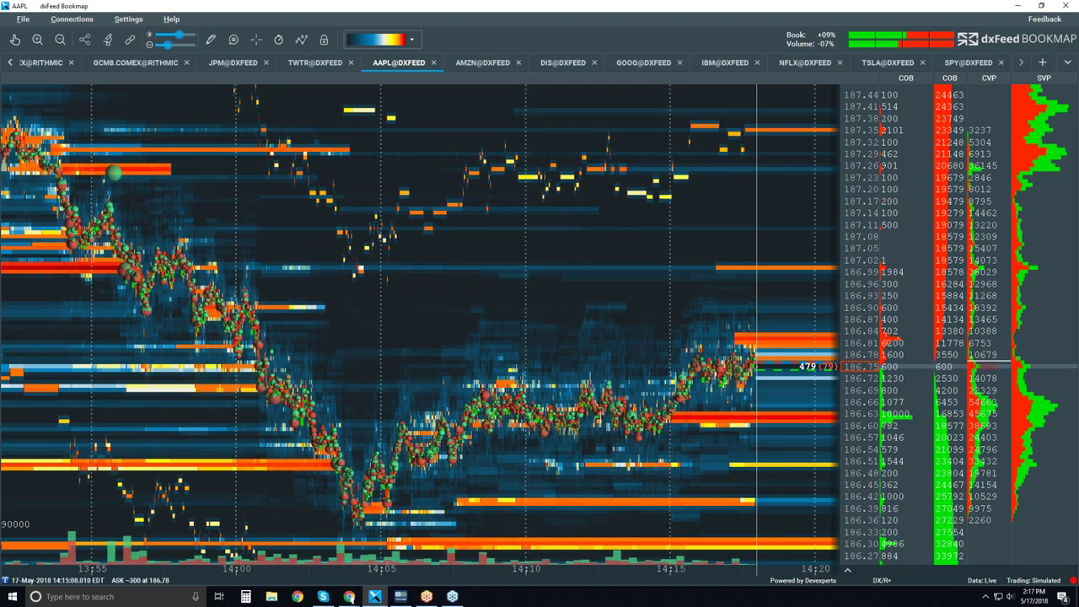
{"action": "scroll", "coordinate": [544, 374], "scroll_direction": "down", "scroll_amount": 2}
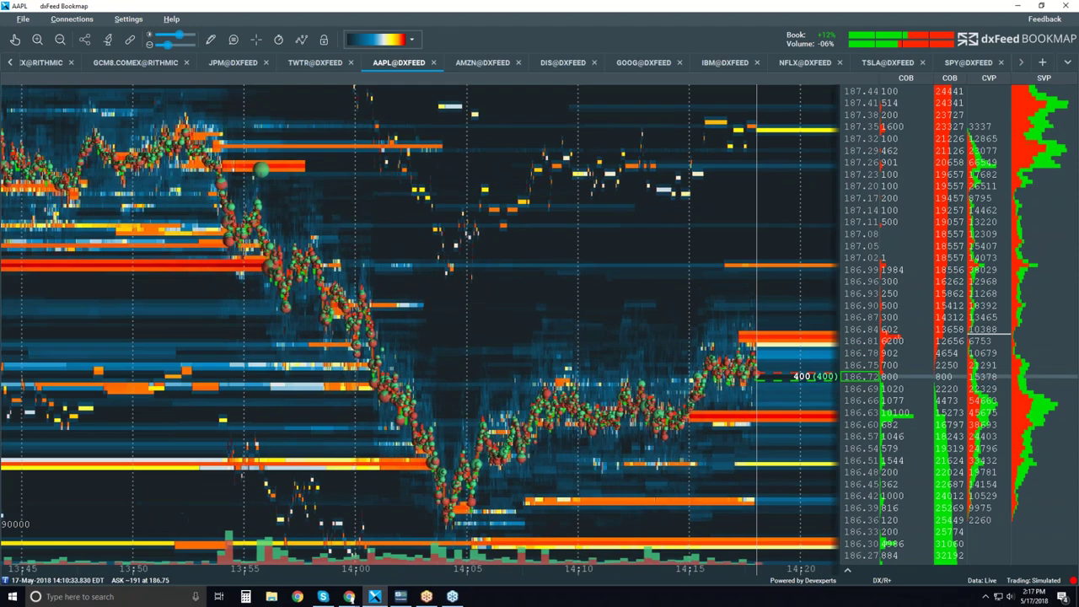
{"action": "scroll", "coordinate": [807, 396], "scroll_direction": "down", "scroll_amount": 2}
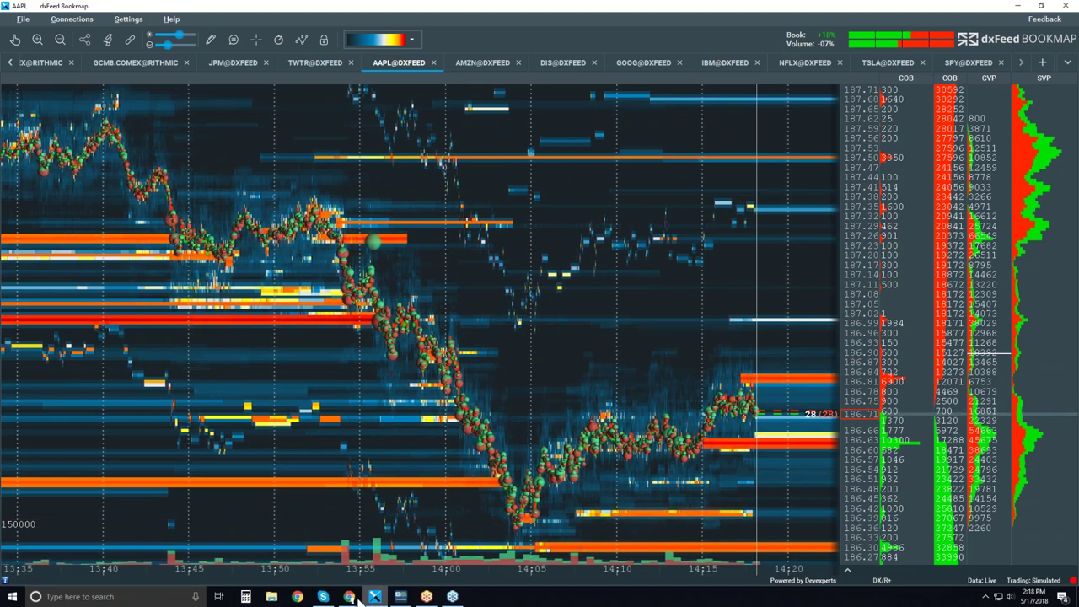
{"action": "mouse_move", "coordinate": [350, 597]}
{"action": "left_click", "coordinate": [421, 552]}
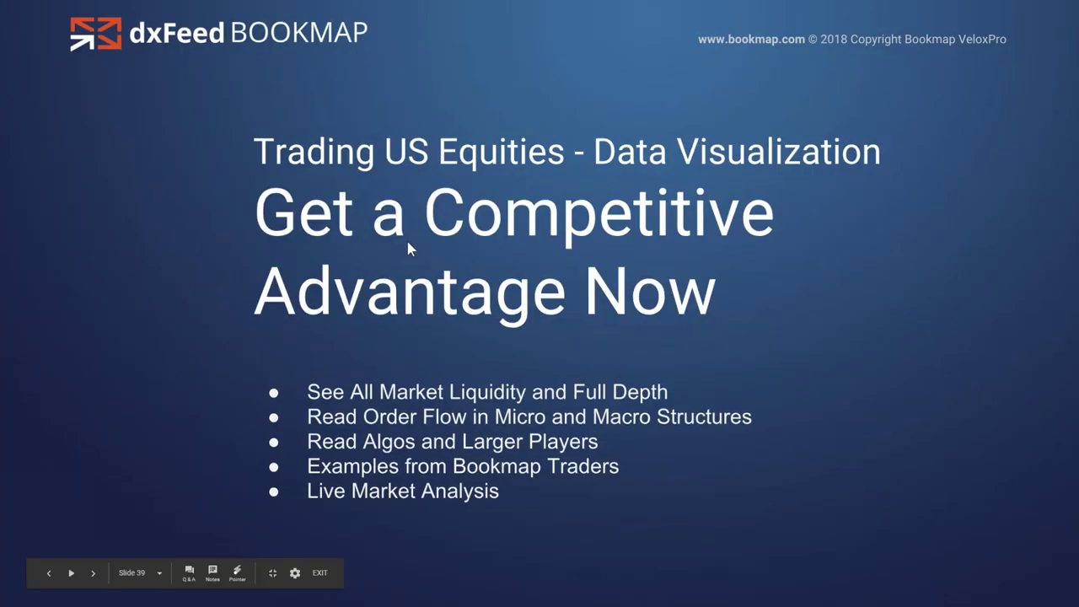
- Glance back at the AAPL chart, then advance the slideshow to 'How to Get dxFeed Bookmap'
{"action": "key", "text": "alt+Tab"}
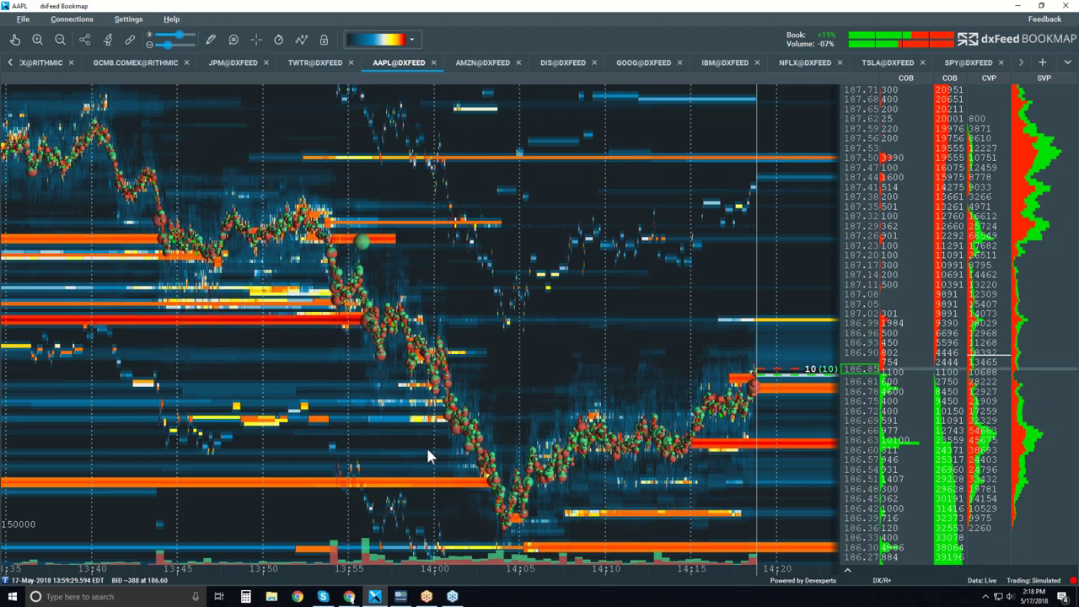
{"action": "key", "text": "alt+Tab"}
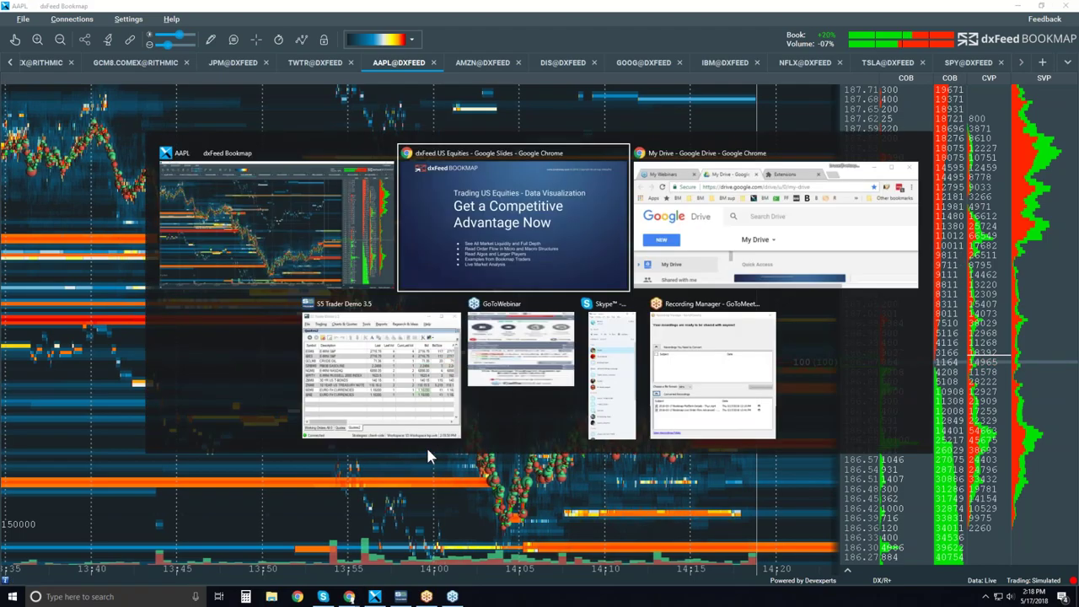
{"action": "key", "text": "Right"}
{"action": "key", "text": "Right"}
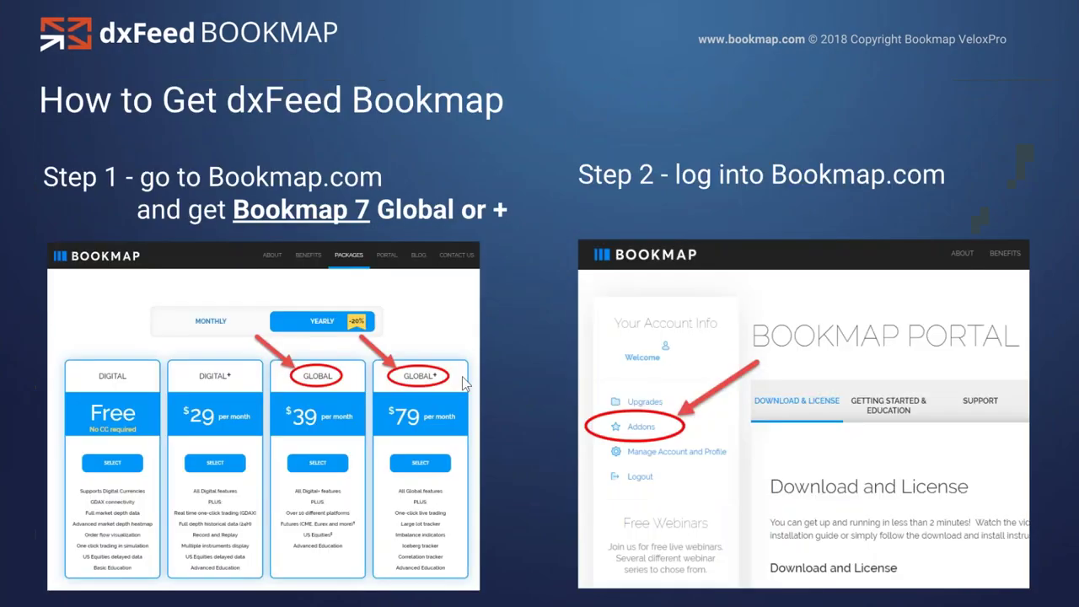